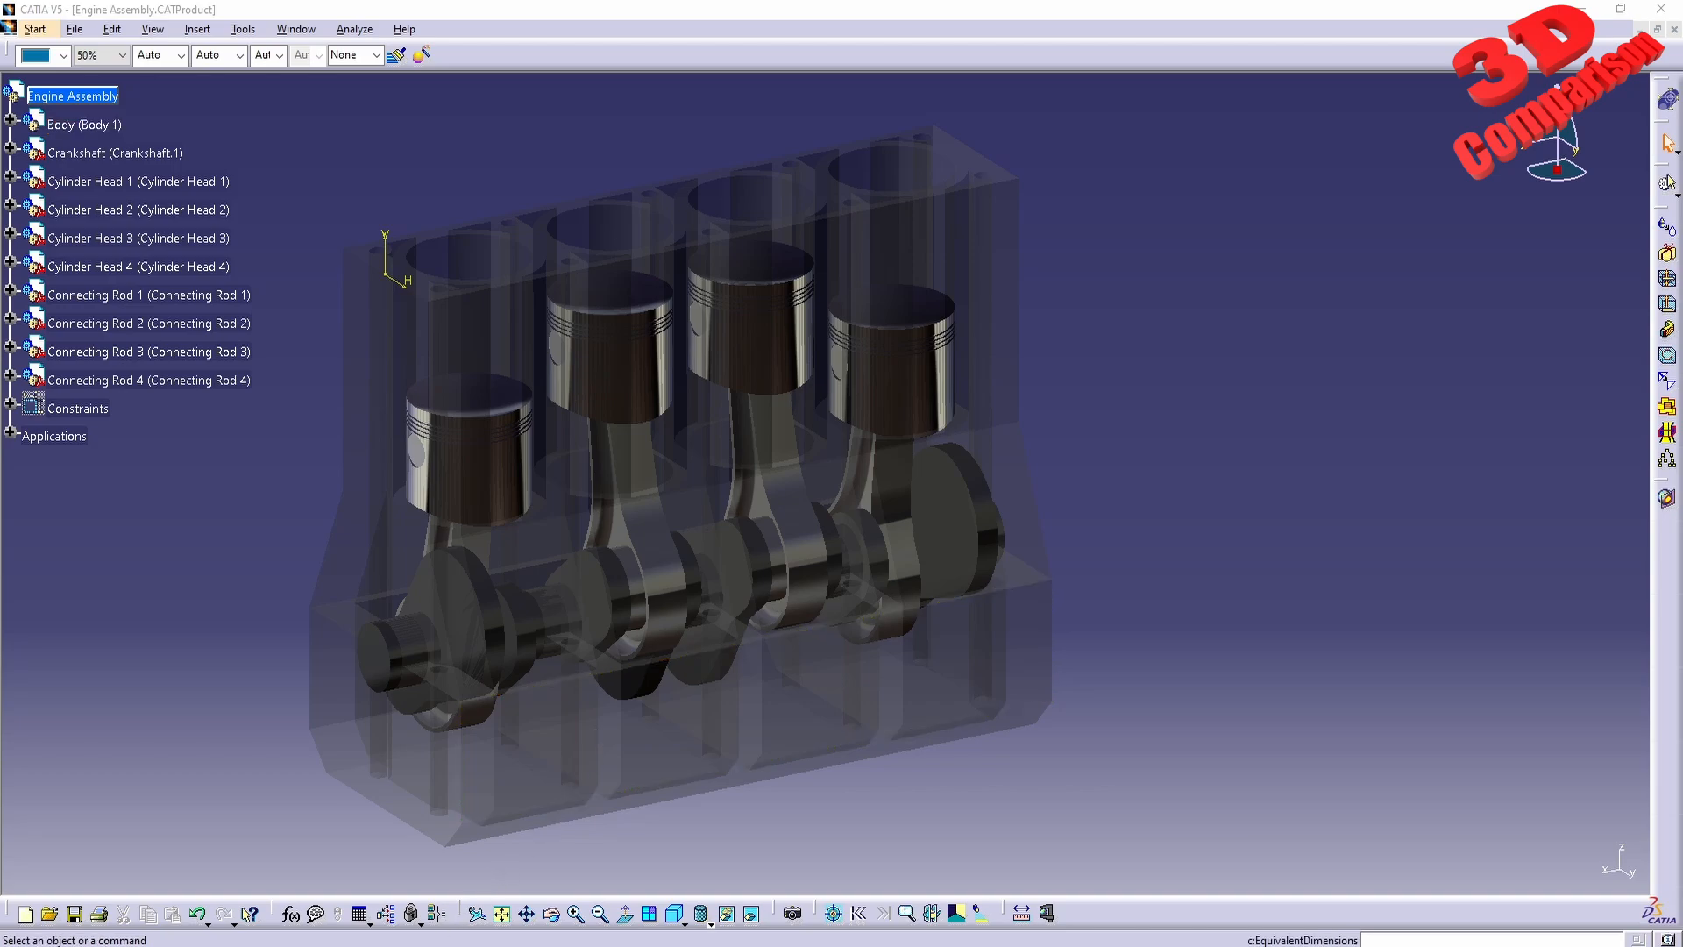
Step: Read the Vibration Volume functionality PDF, covering the positions file, the result formats and the ADAMS file description
{"action": "left_click", "coordinate": [435, 908]}
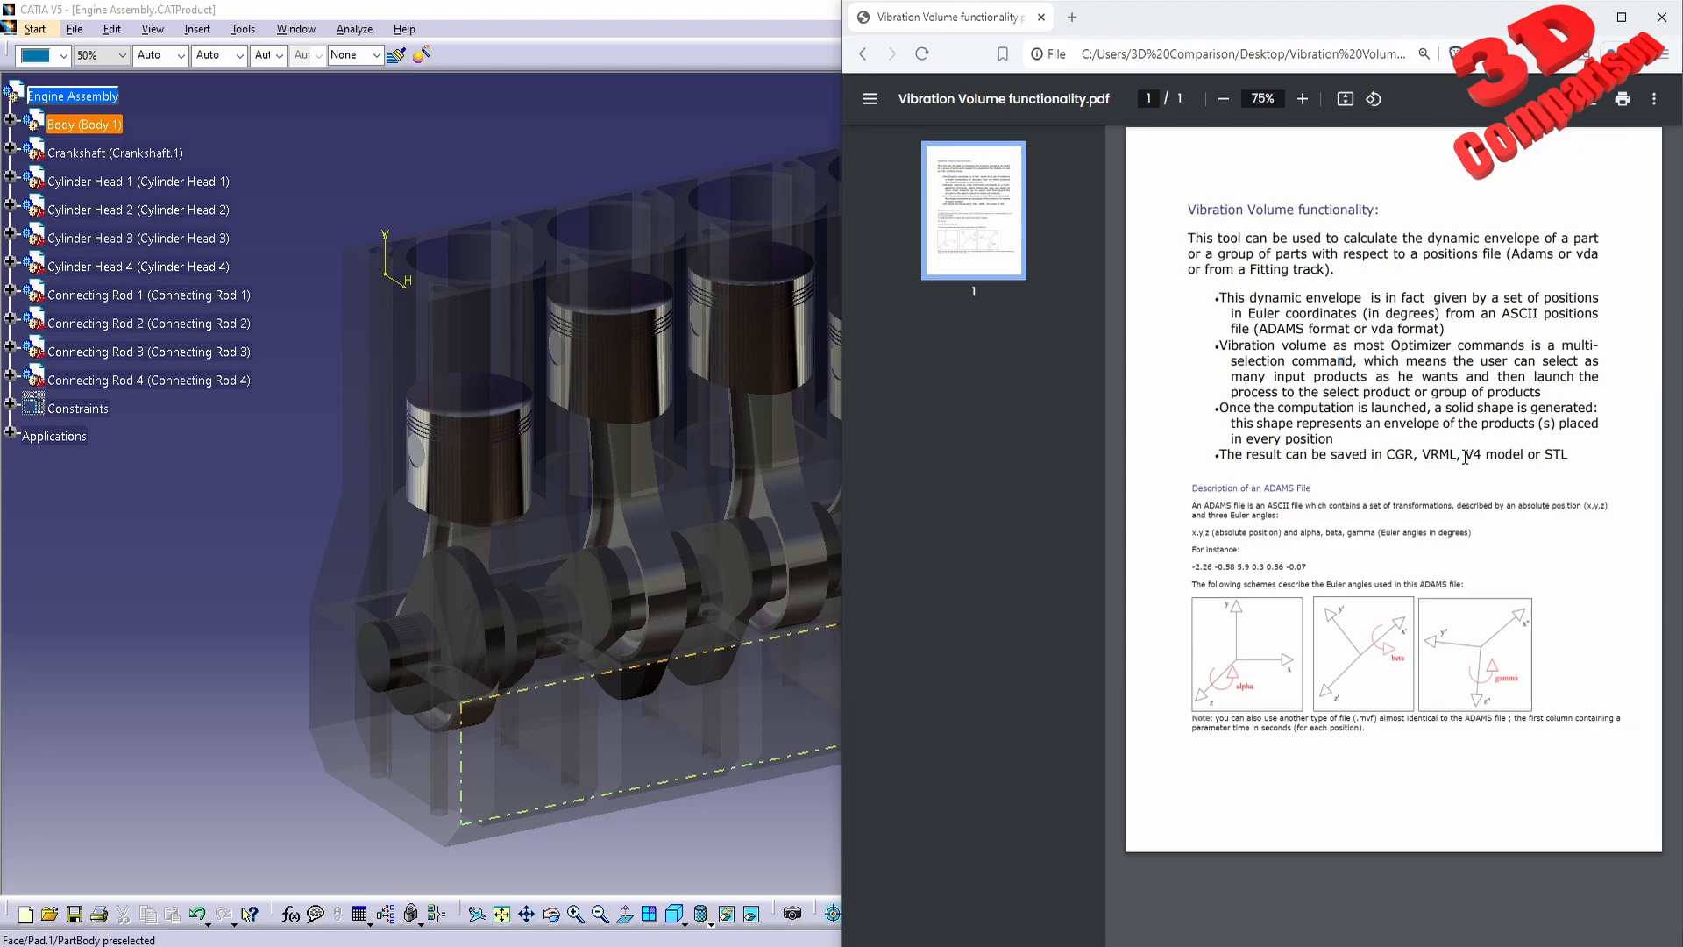
{"action": "left_click_drag", "start_coordinate": [1460, 457], "coordinate": [1513, 458]}
{"action": "left_click", "coordinate": [1198, 575]}
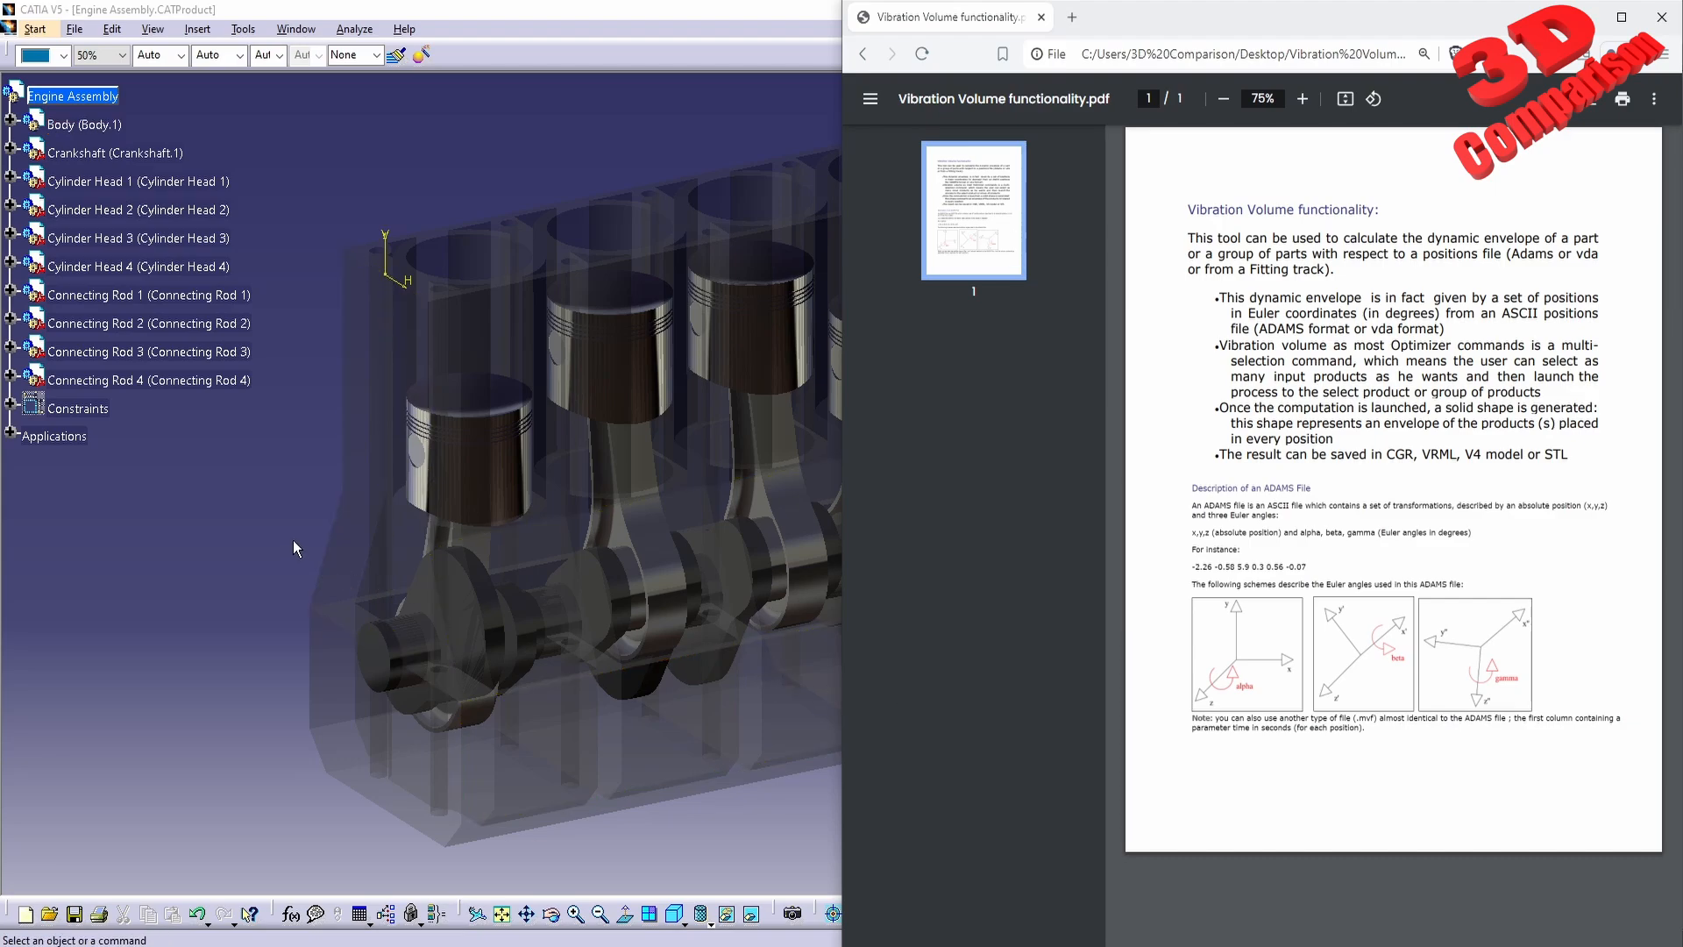
{"action": "left_click", "coordinate": [829, 518]}
Step: Start a Vibration Volume for the Engine Assembly and load the "4 positions reference points" text file as its positions
{"action": "middle_click_drag", "start_coordinate": [639, 476], "coordinate": [693, 485]}
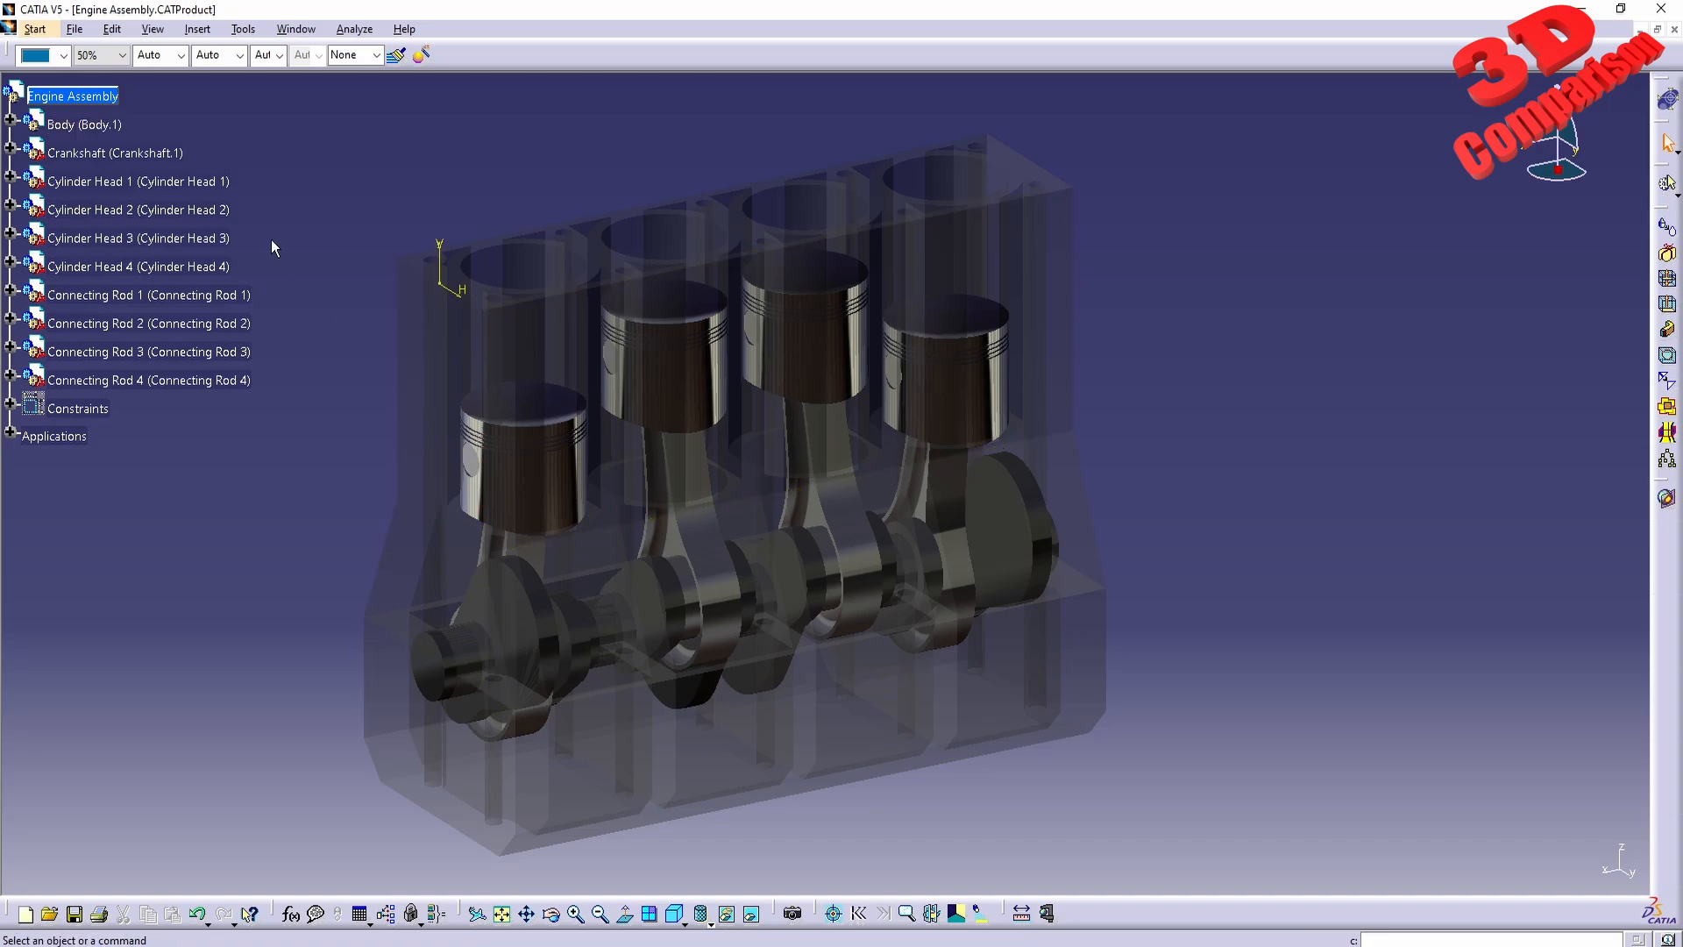
{"action": "left_click", "coordinate": [1669, 419]}
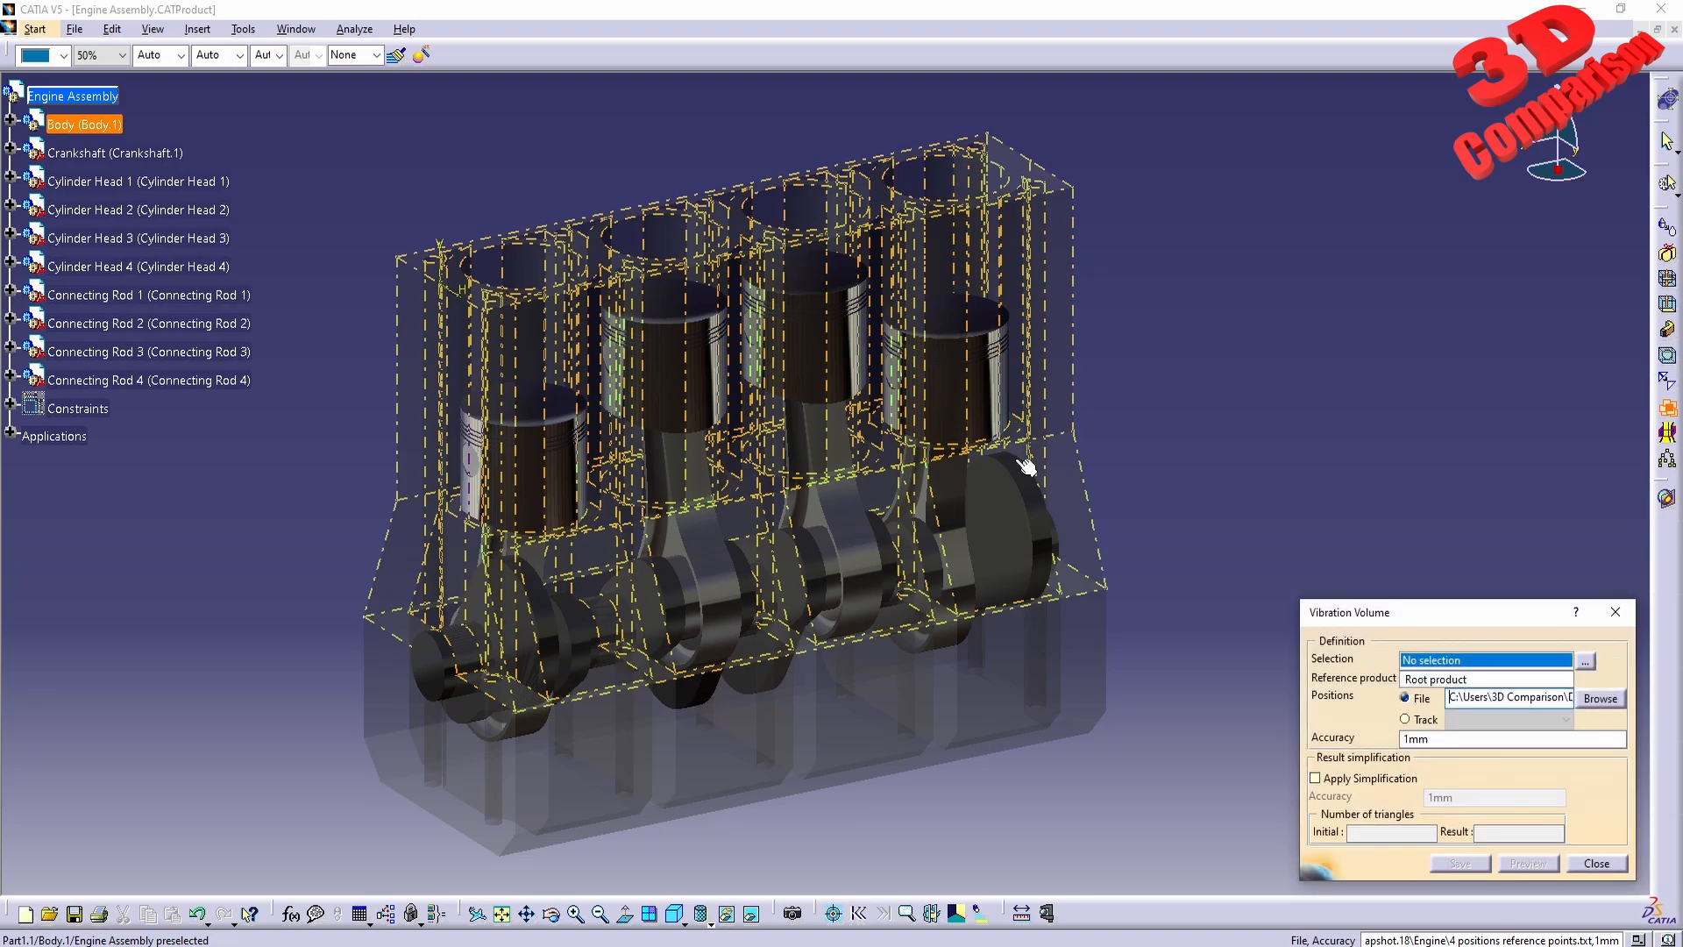
{"action": "left_click", "coordinate": [99, 98]}
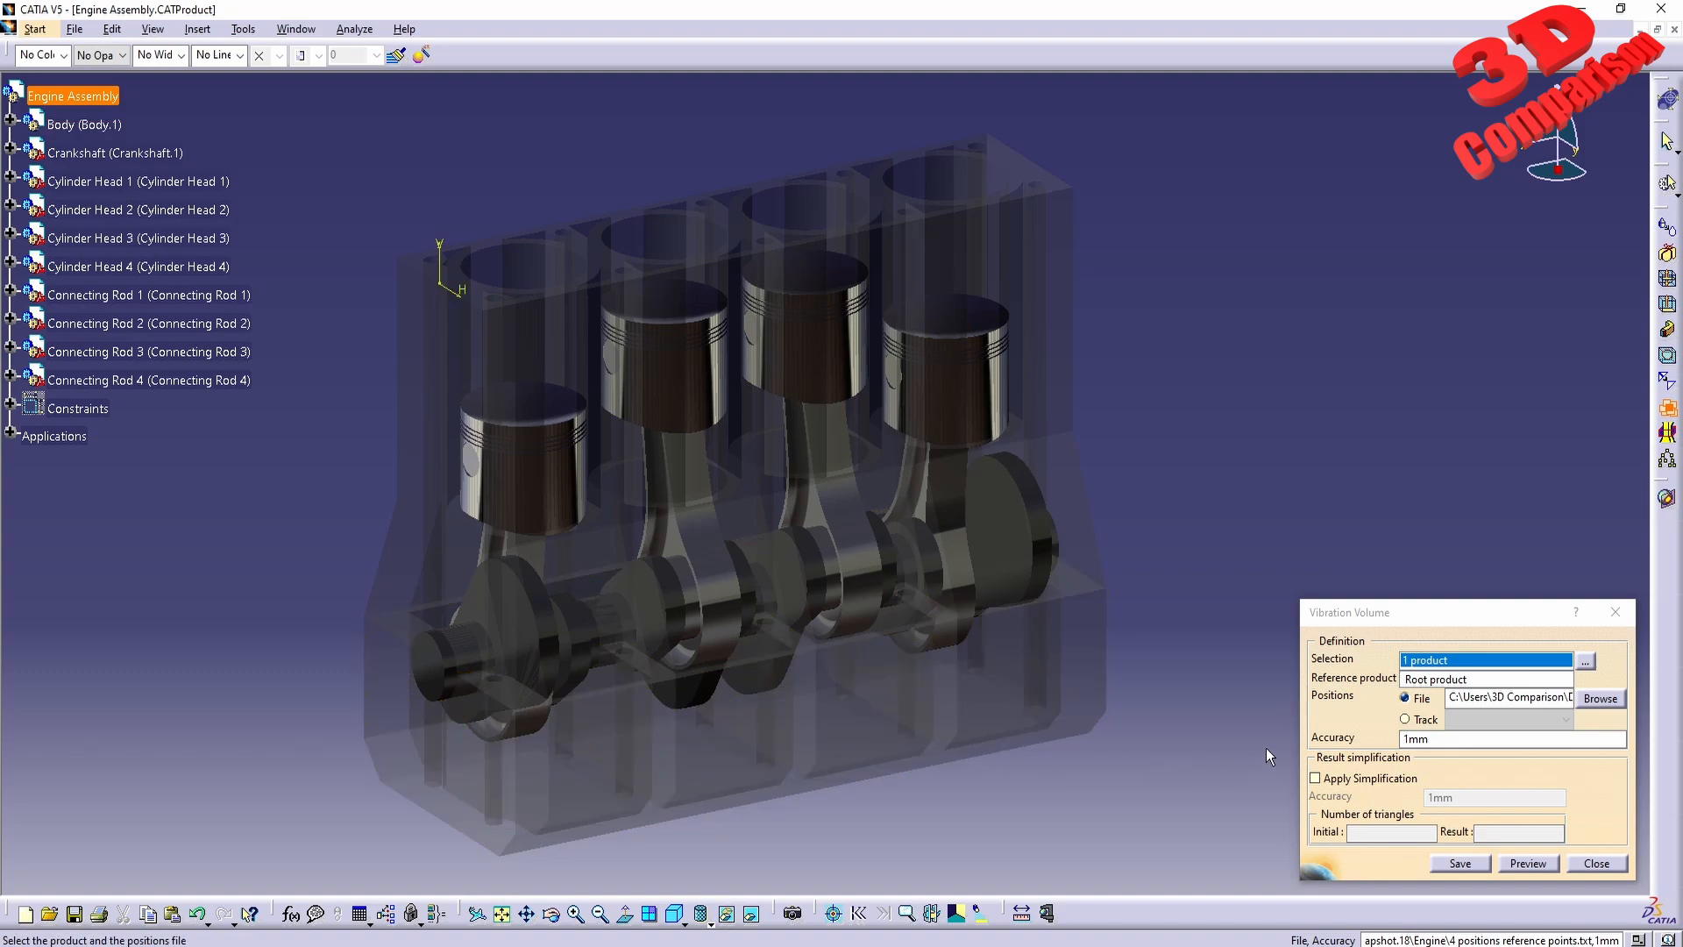
{"action": "left_click", "coordinate": [1608, 701]}
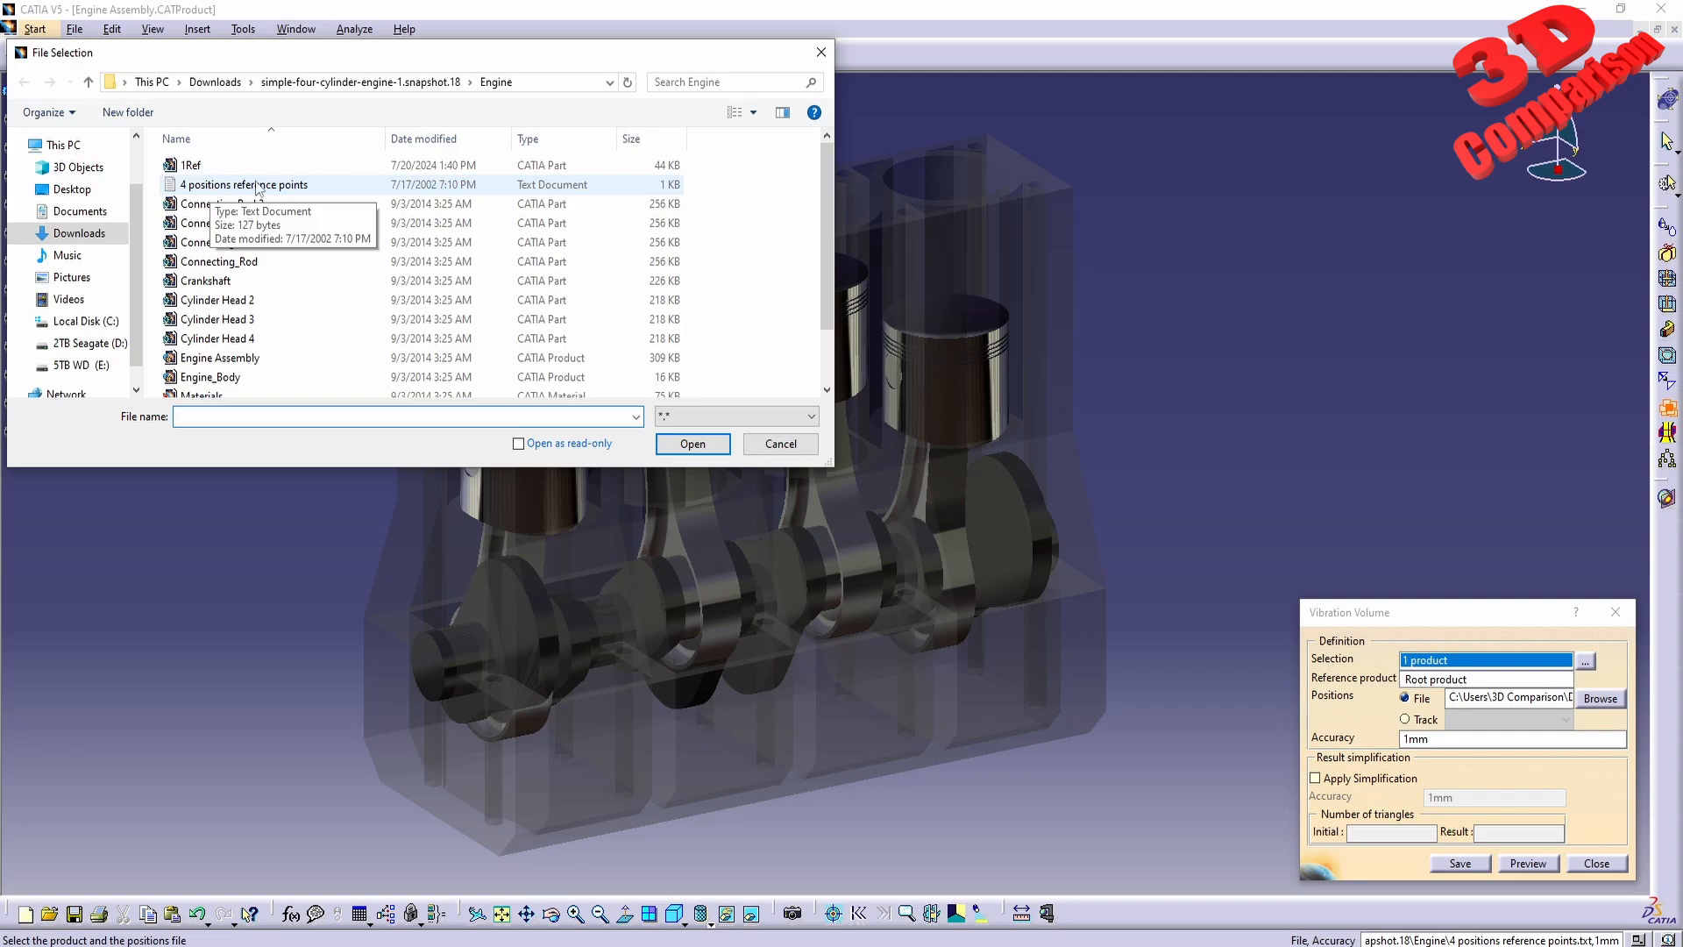
{"action": "left_click", "coordinate": [213, 186]}
{"action": "left_click", "coordinate": [691, 444]}
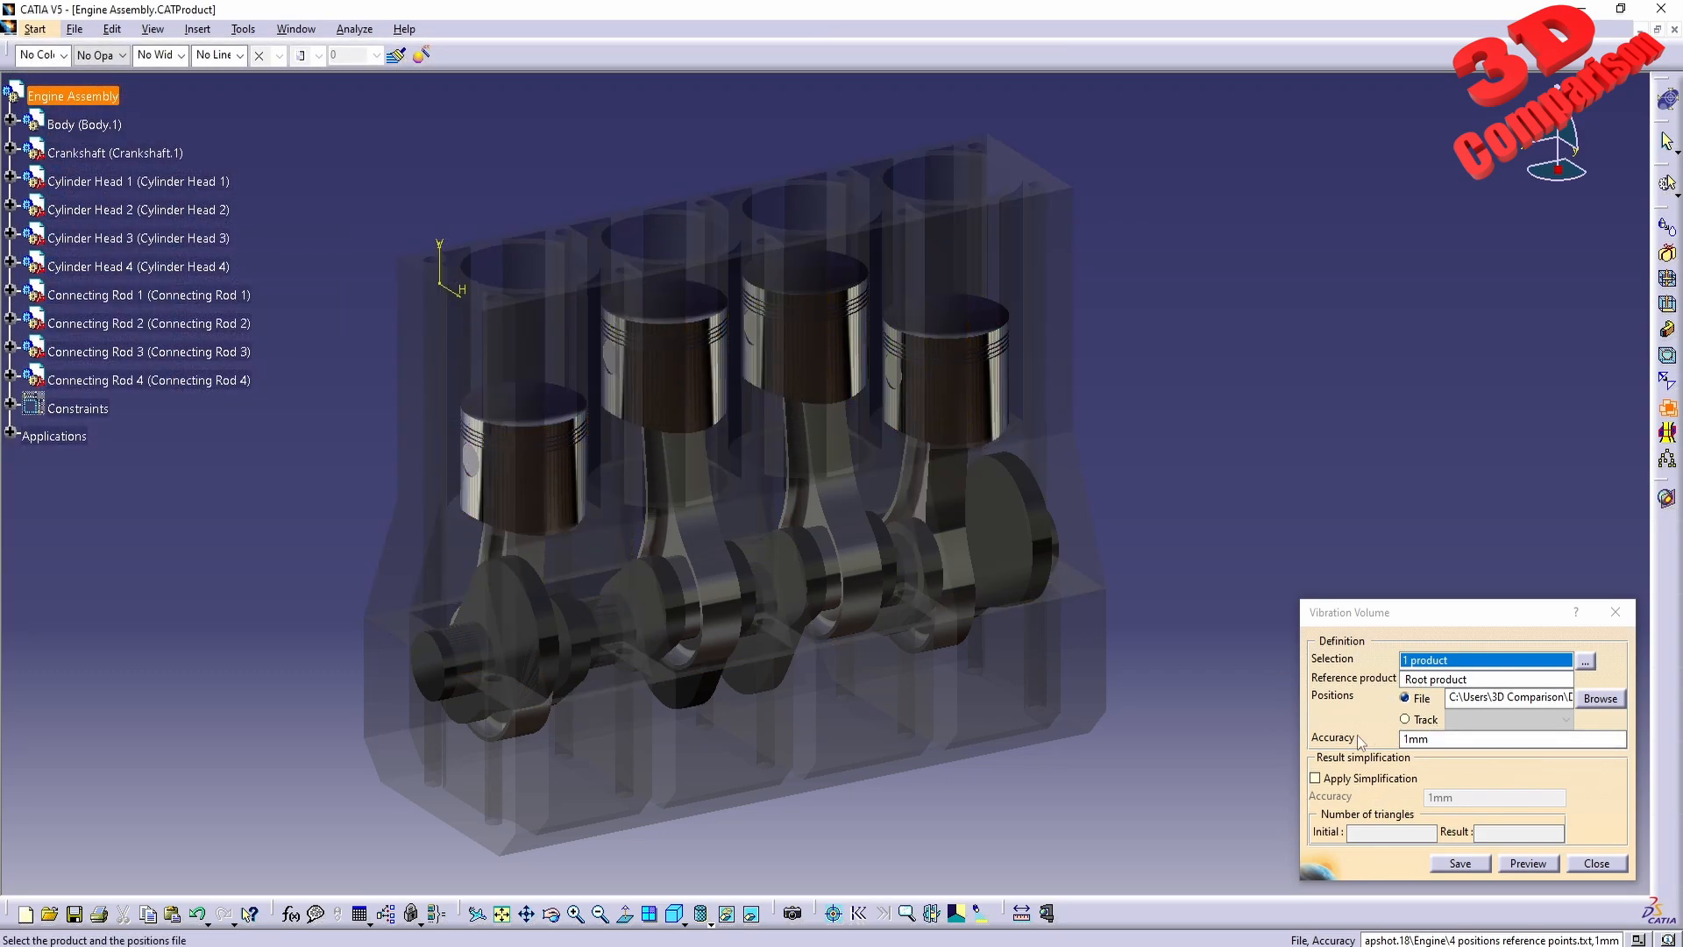
Step: Preview the vibration volume with 1mm accuracy and place the preview window clear of the engine's front end
{"action": "left_click", "coordinate": [1443, 739]}
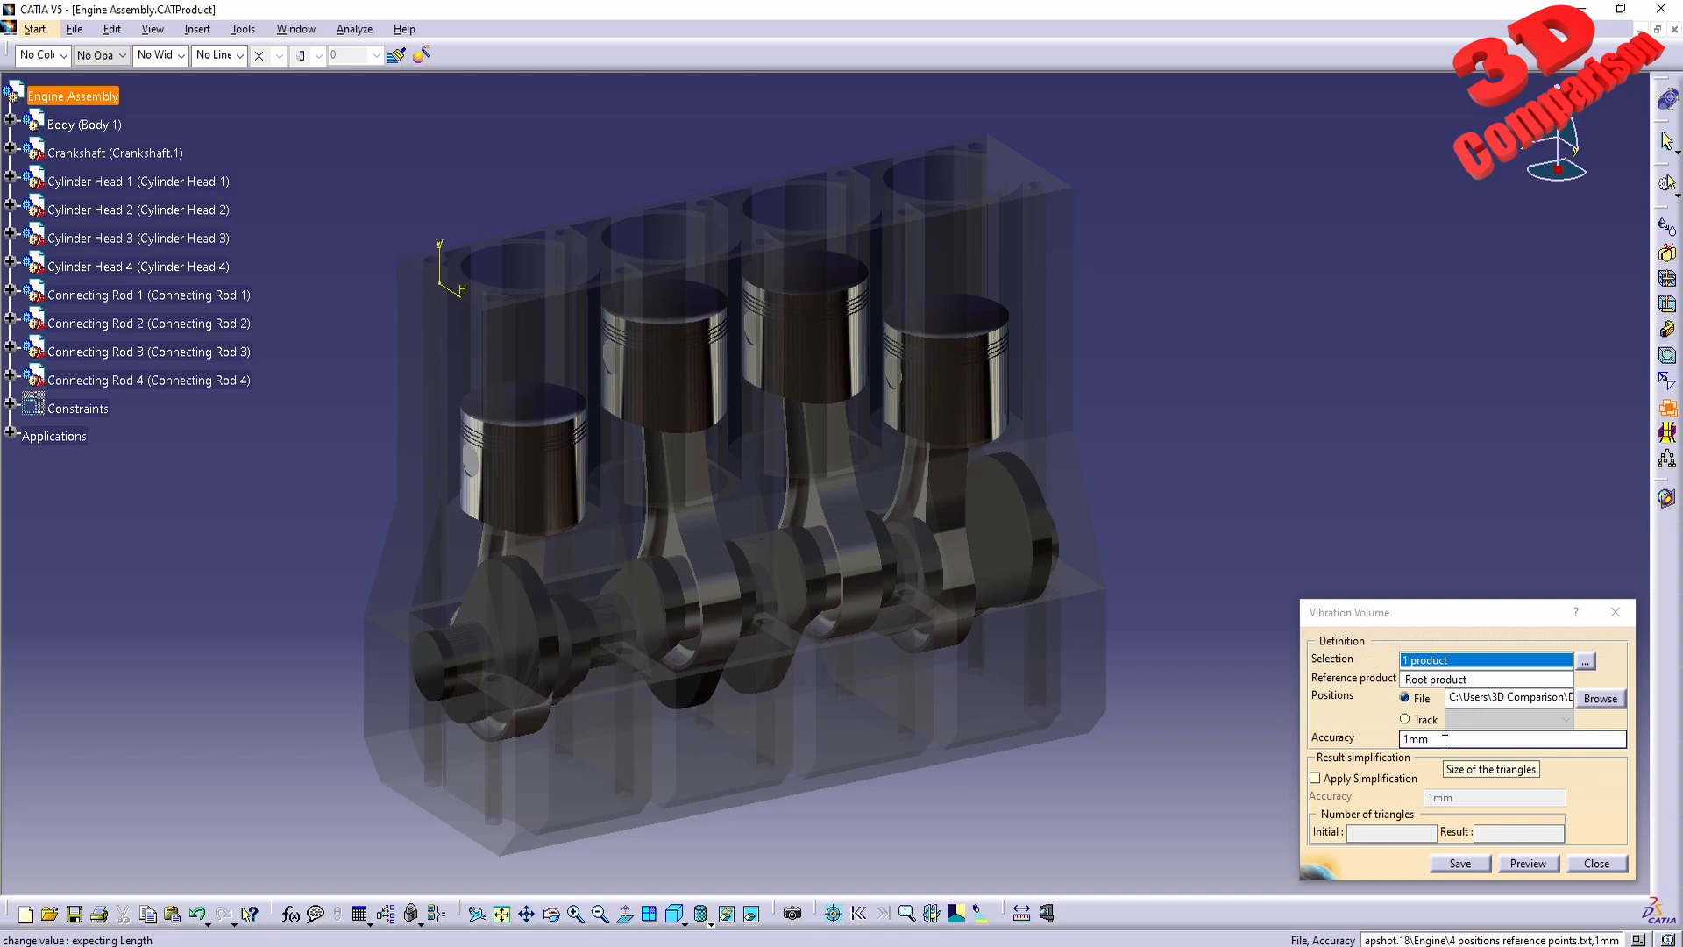
{"action": "left_click", "coordinate": [1528, 863]}
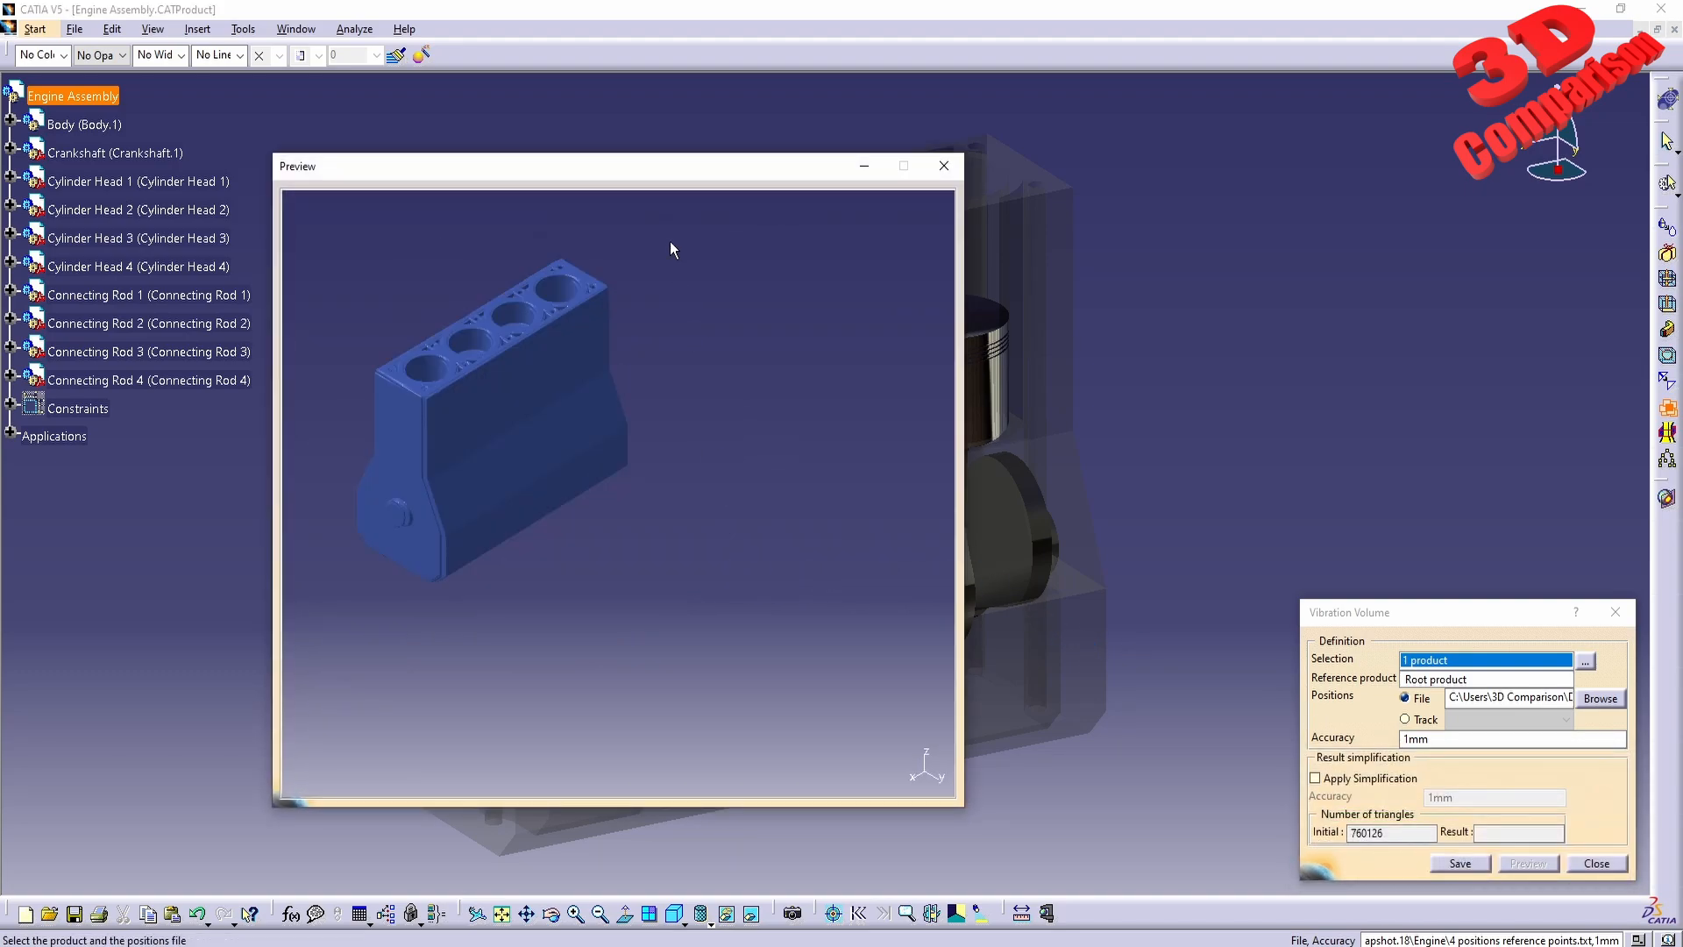
{"action": "left_click_drag", "start_coordinate": [662, 170], "coordinate": [1228, 161]}
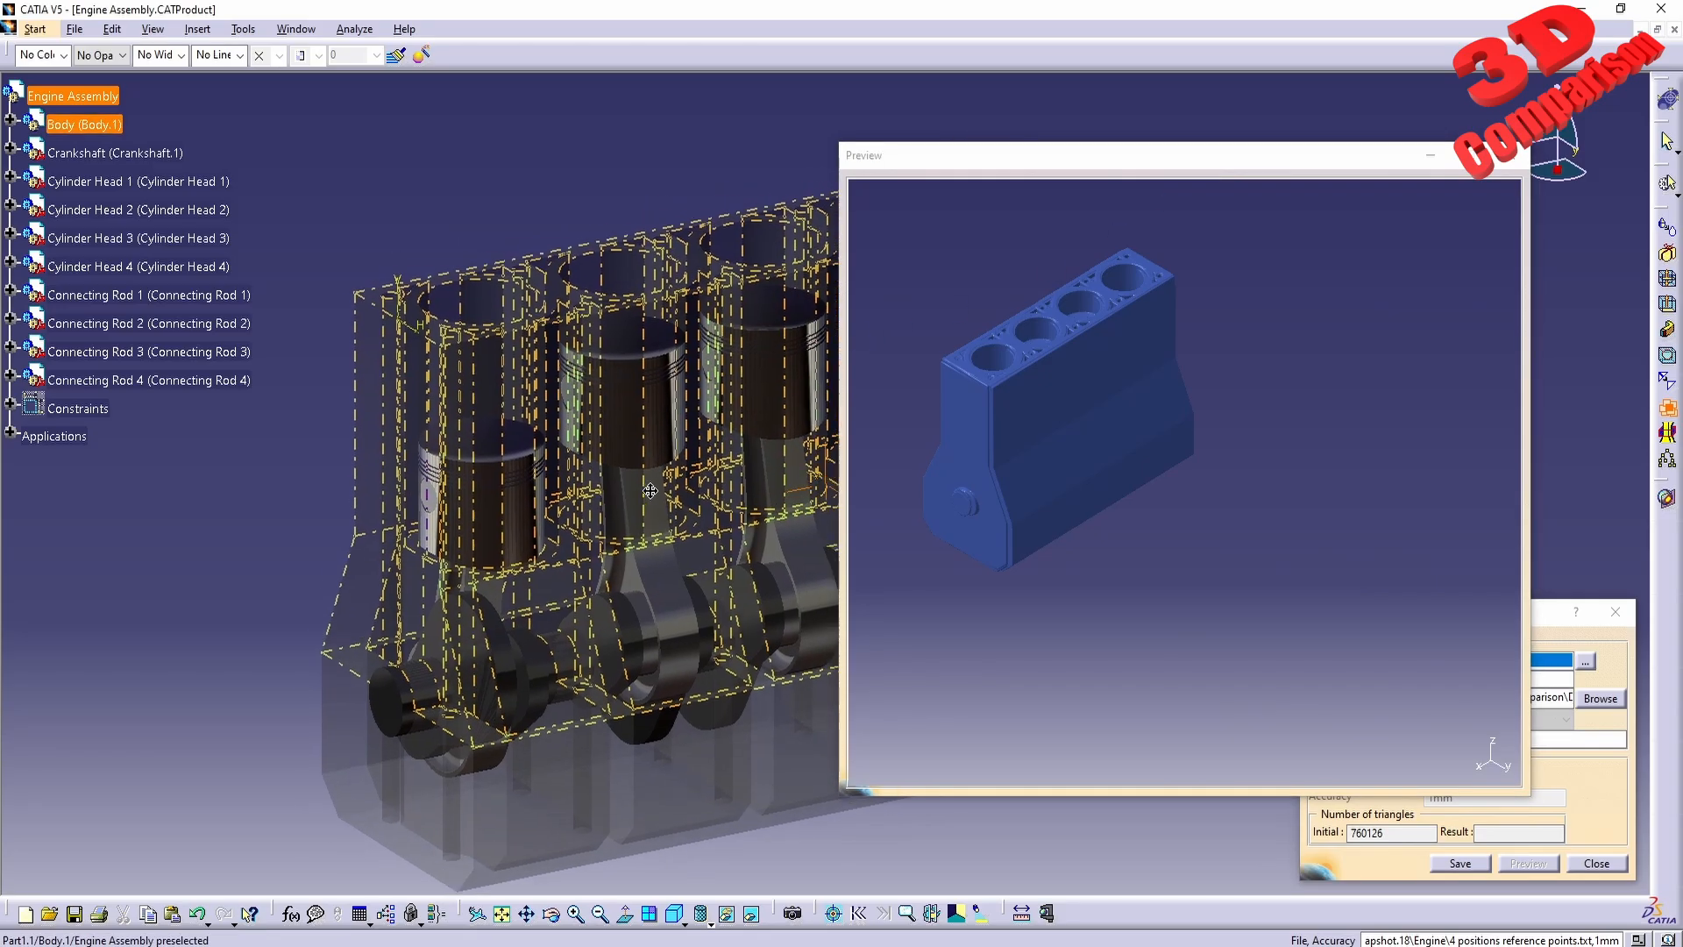
Step: Select the transparent engine Body and display the assembly shaded with edges
{"action": "middle_click_drag", "start_coordinate": [717, 620], "coordinate": [705, 482]}
{"action": "middle_click_drag", "start_coordinate": [255, 561], "coordinate": [432, 518]}
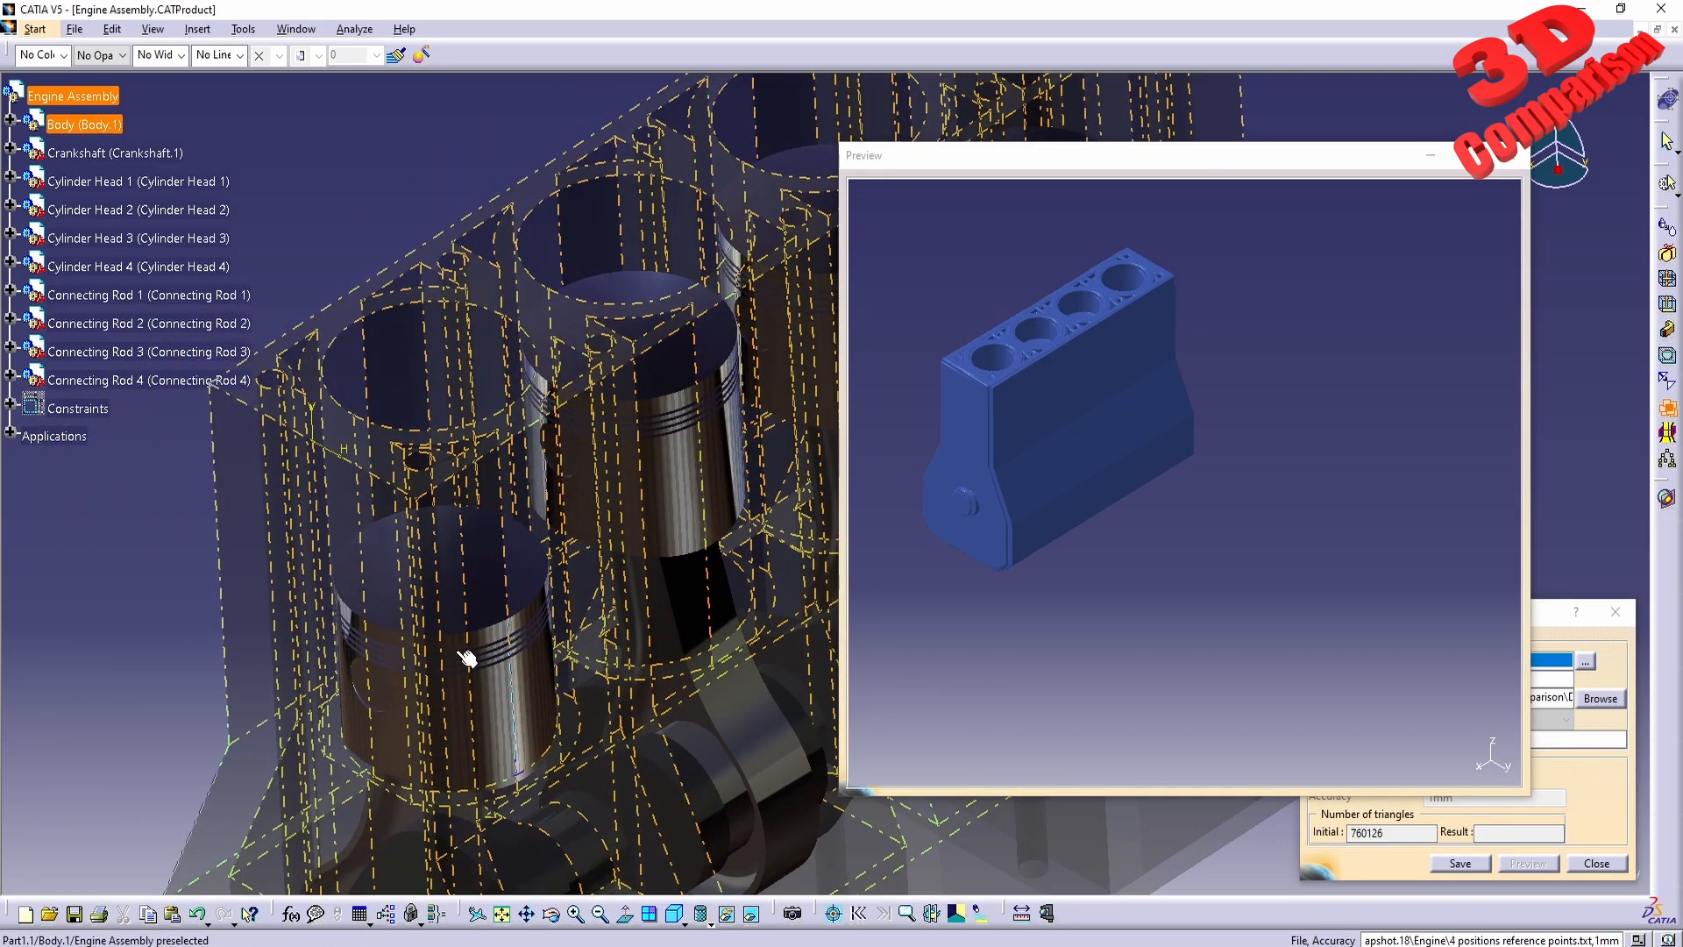
{"action": "middle_click_drag", "start_coordinate": [477, 661], "coordinate": [386, 518]}
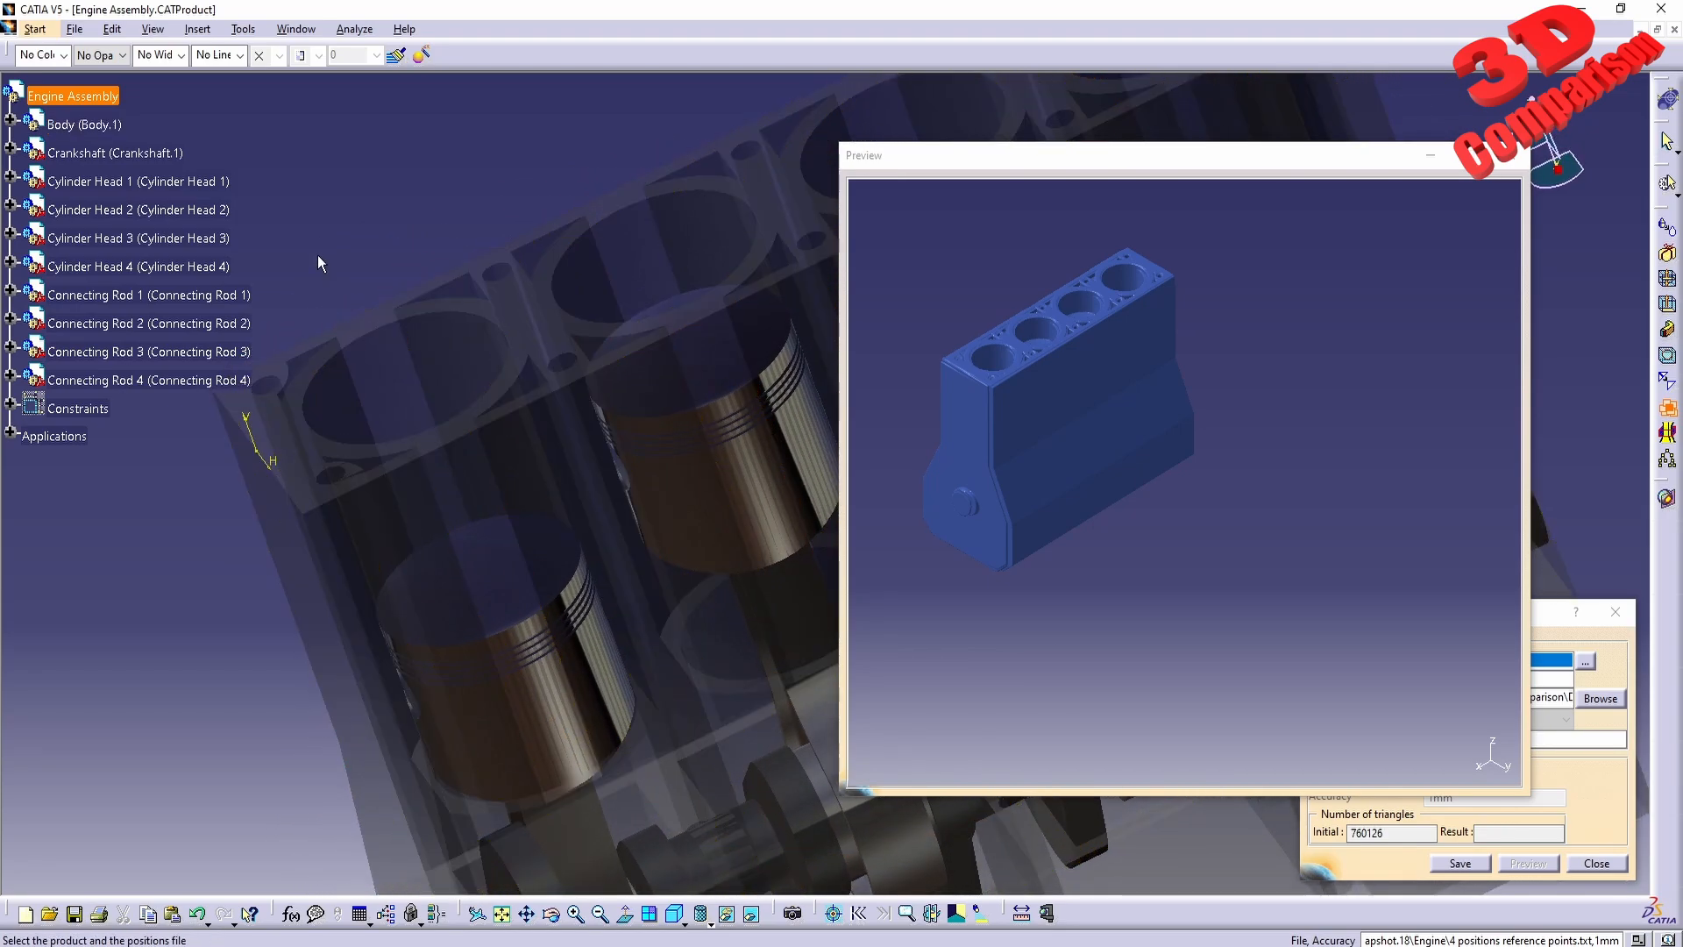
{"action": "middle_click_drag", "start_coordinate": [314, 503], "coordinate": [560, 567]}
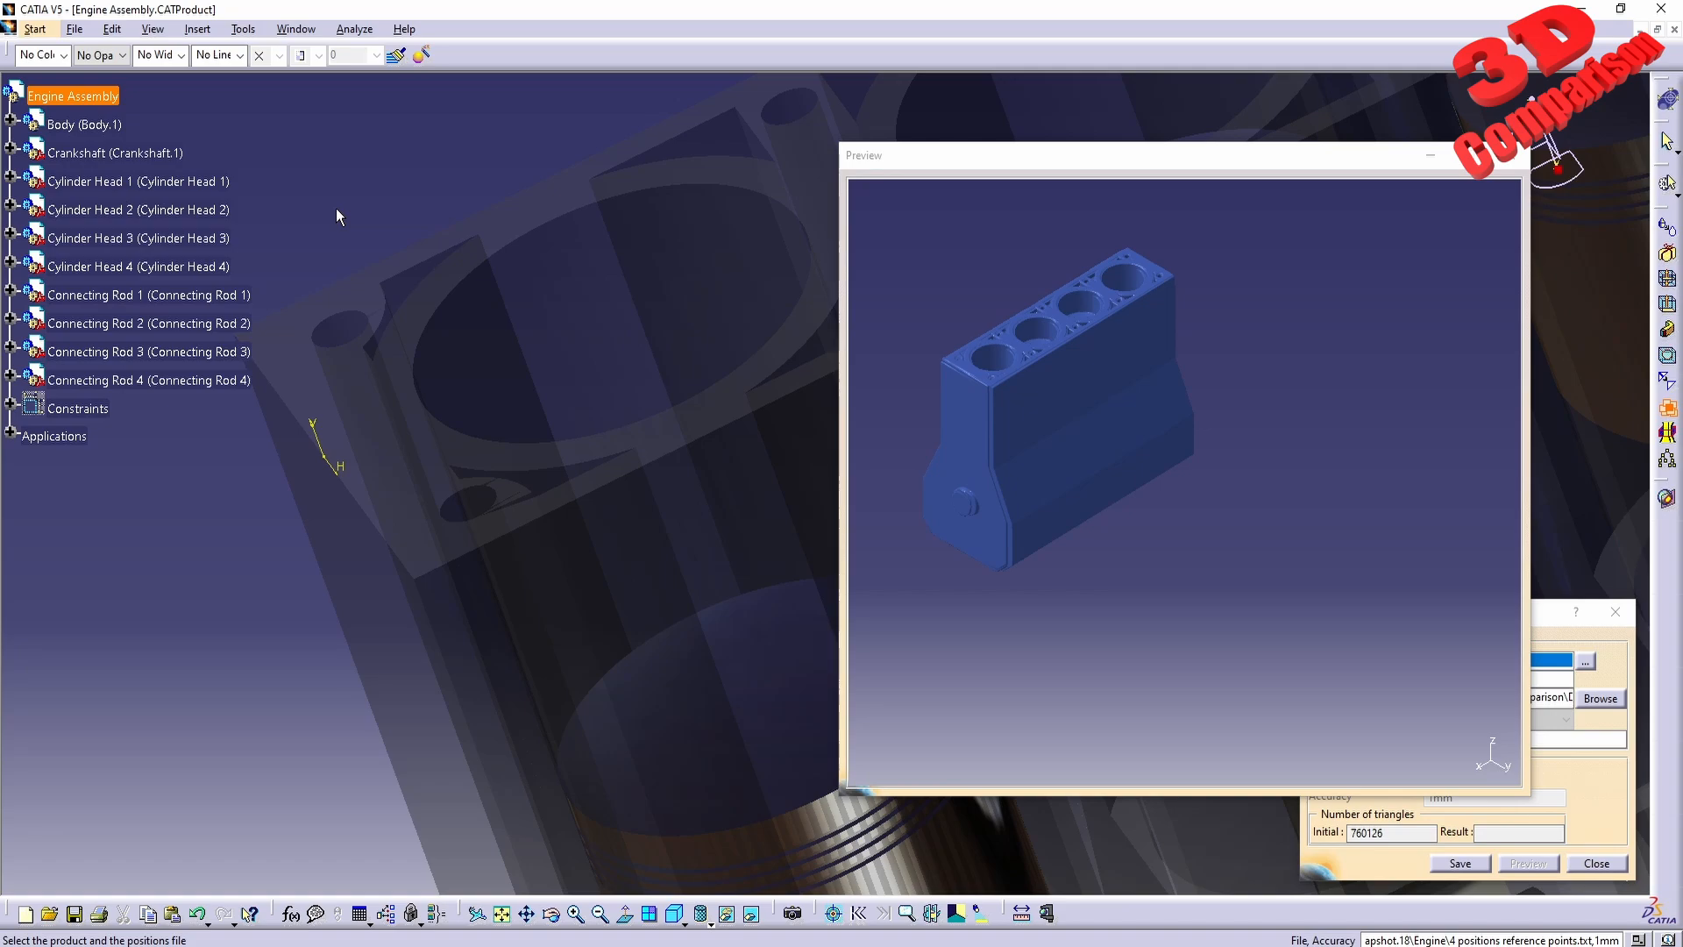
{"action": "left_click", "coordinate": [391, 481]}
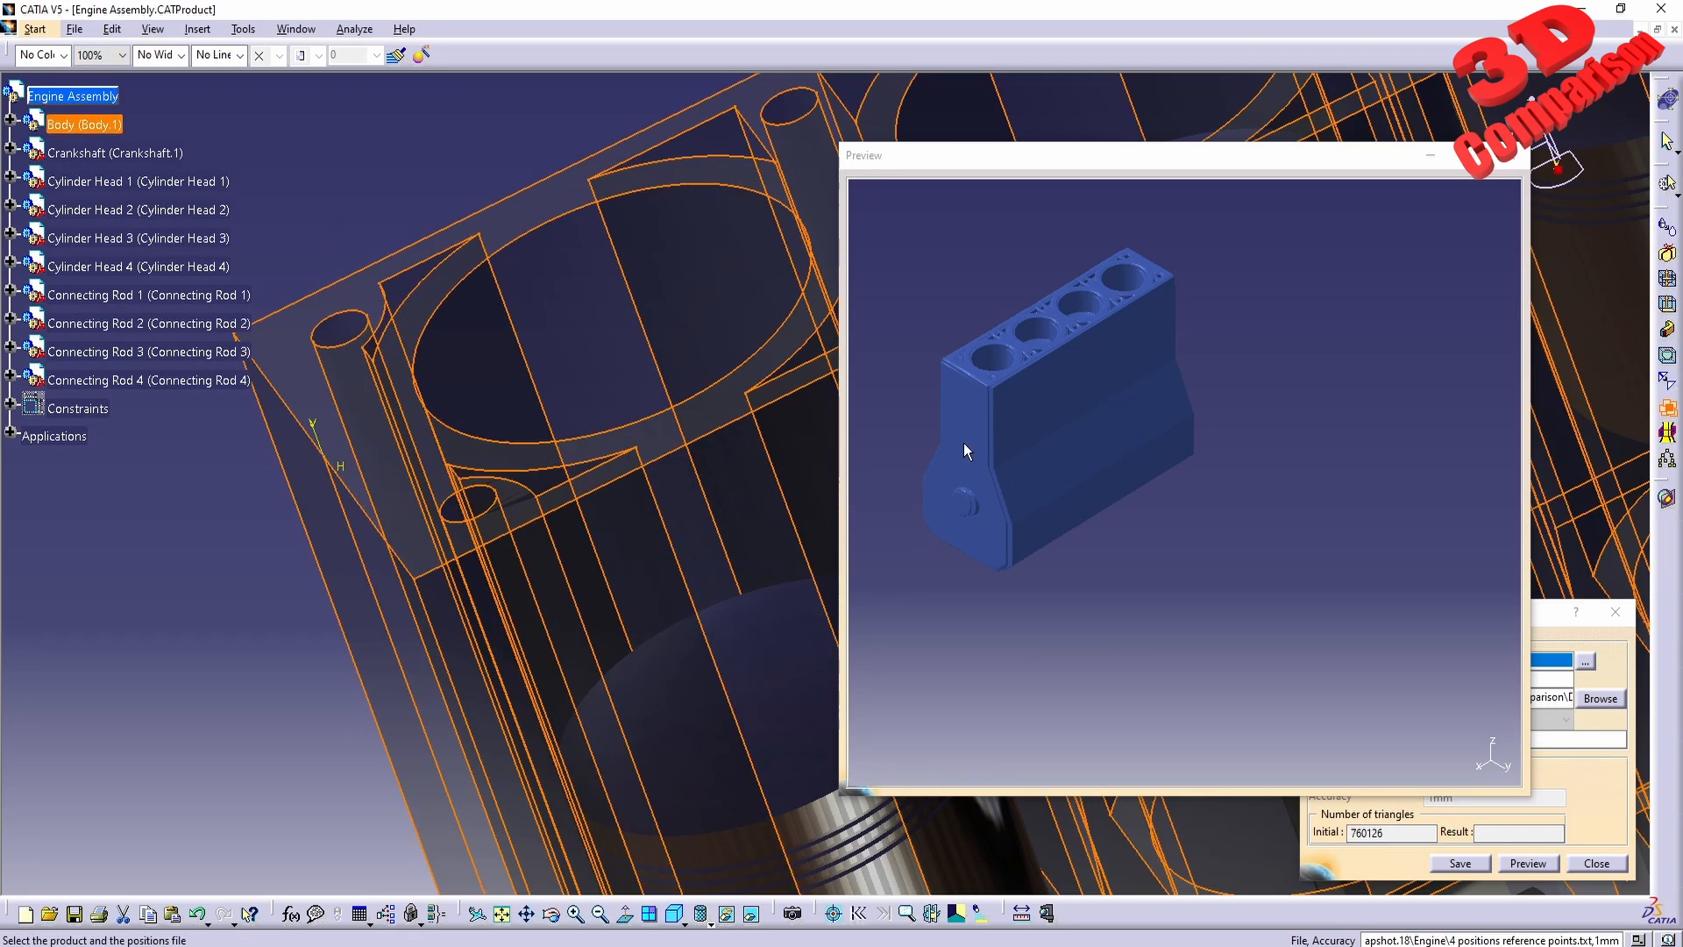
{"action": "left_click", "coordinate": [711, 920]}
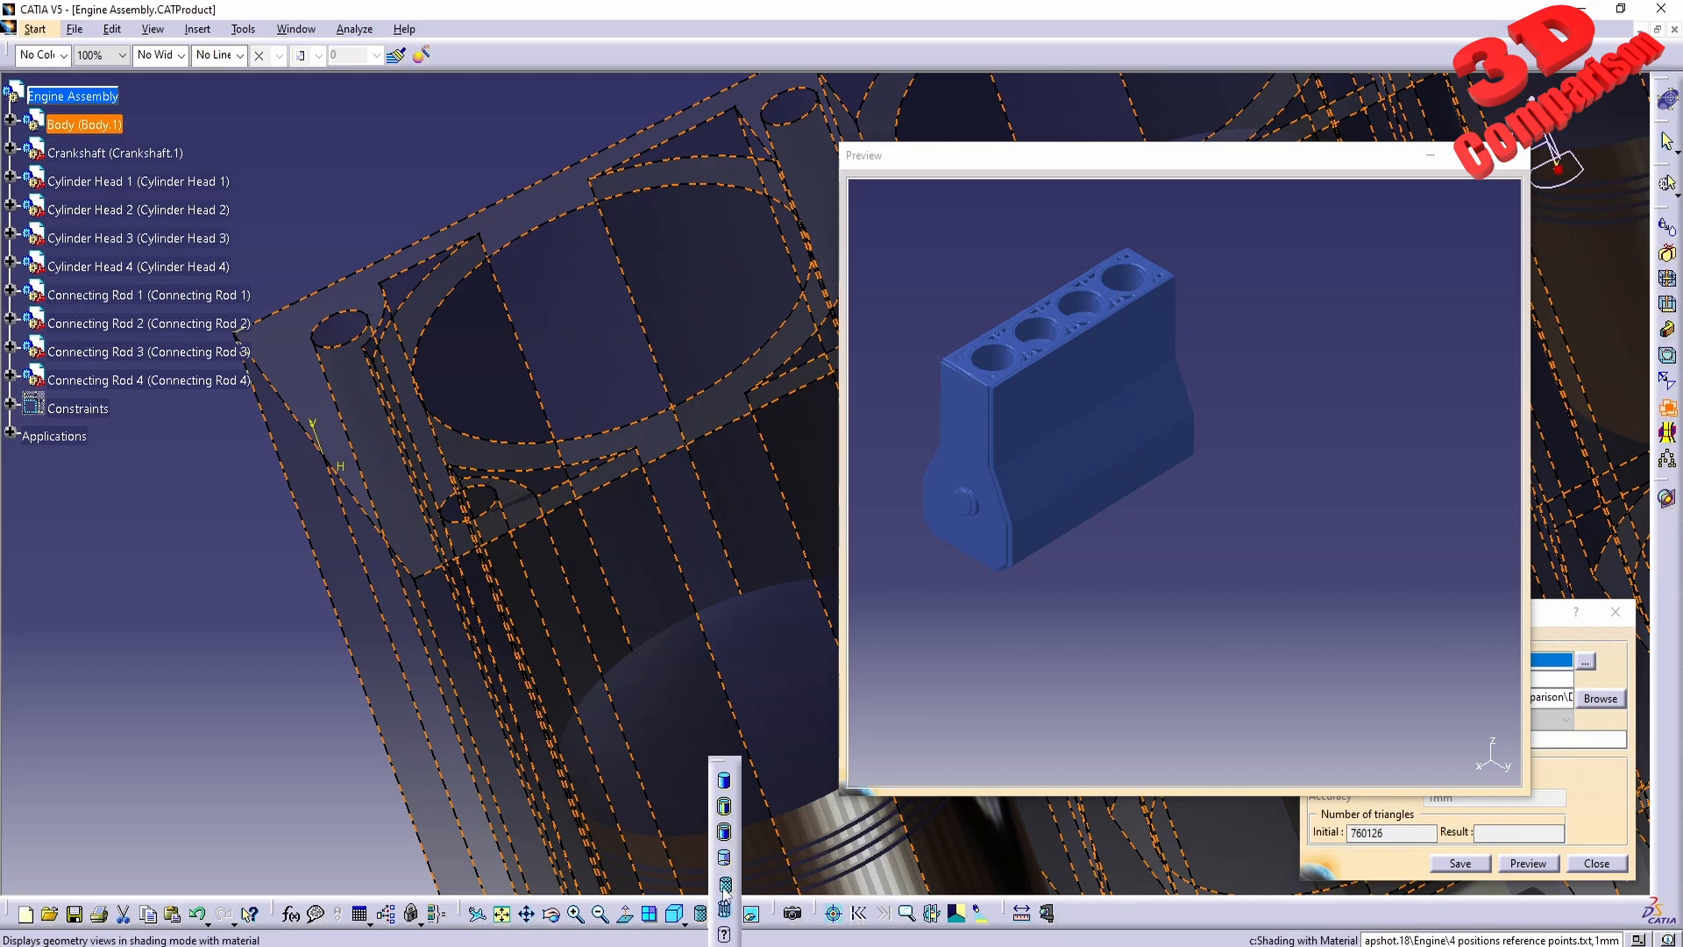
{"action": "left_click", "coordinate": [725, 805]}
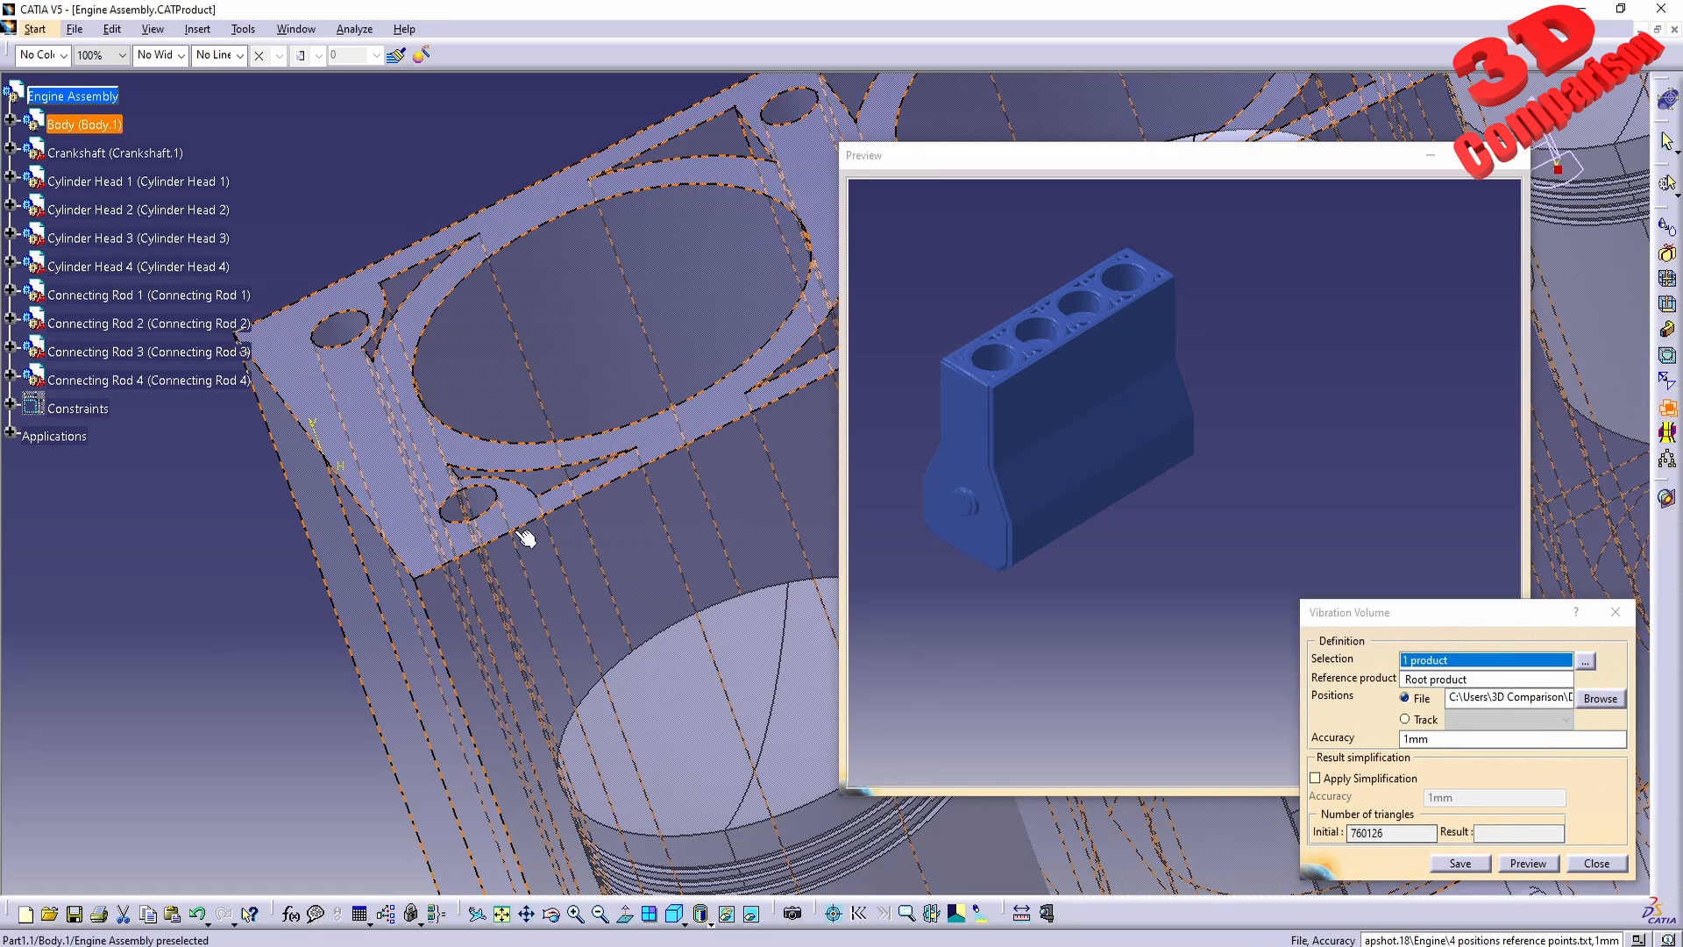
Step: Examine the previewed envelope's cylinder bores, outer edges and crankshaft end close up against the original engine body
{"action": "middle_click_drag", "start_coordinate": [526, 535], "coordinate": [514, 569], "text": "ctrl"}
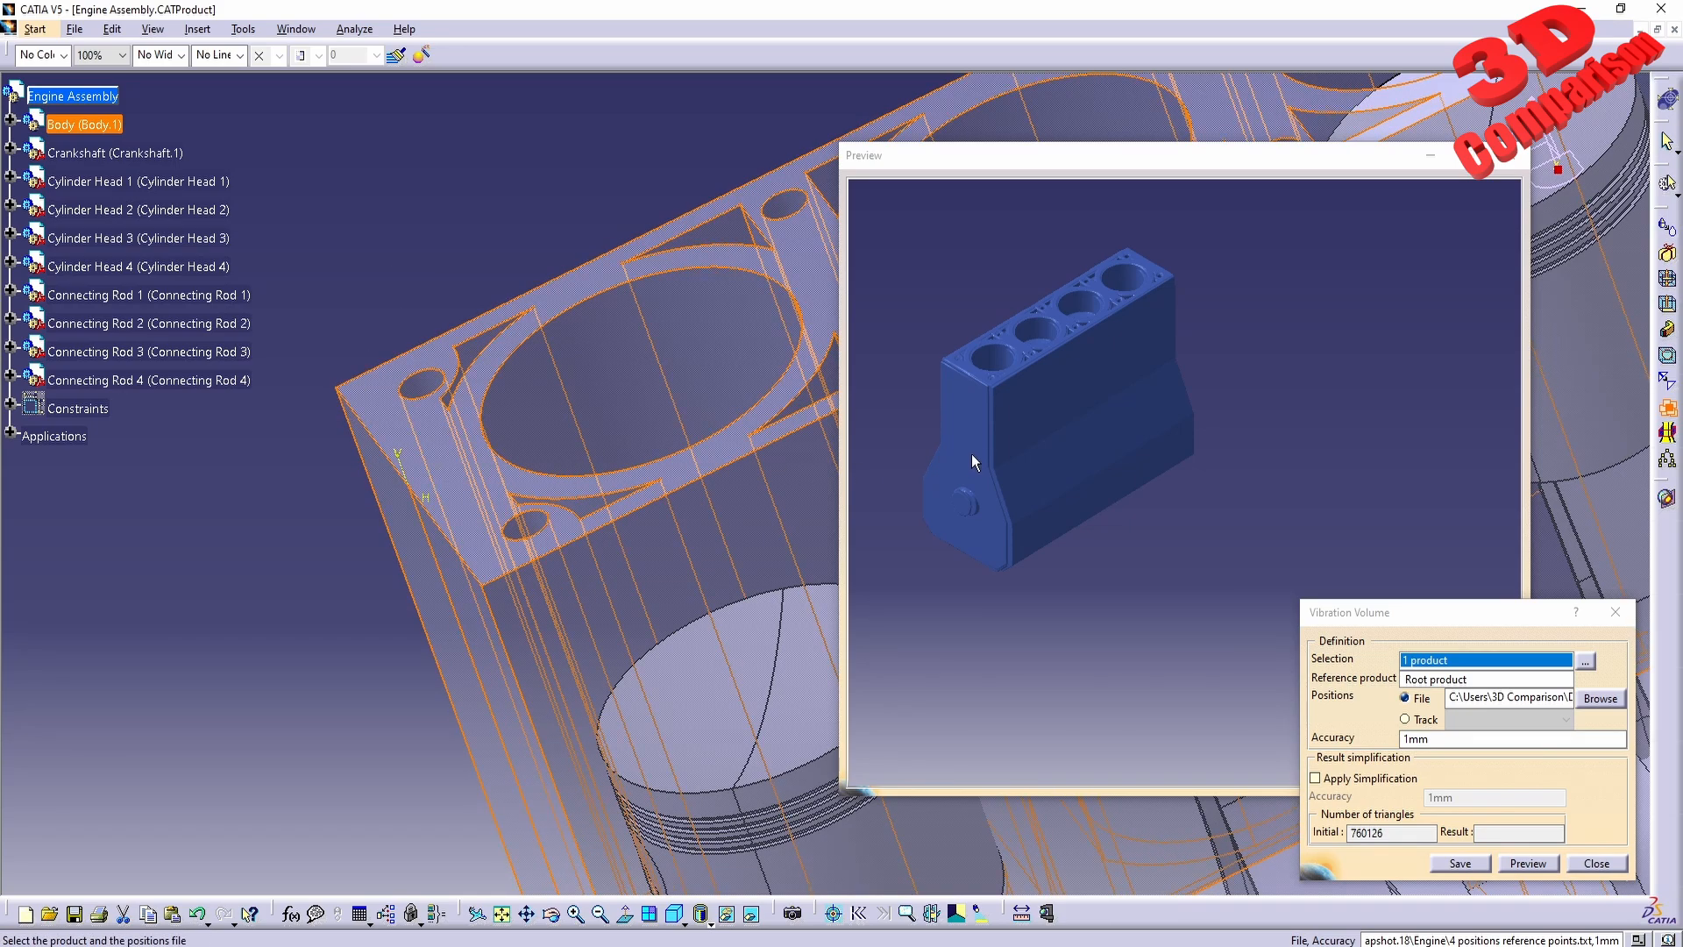
{"action": "middle_click_drag", "start_coordinate": [971, 454], "coordinate": [1196, 422]}
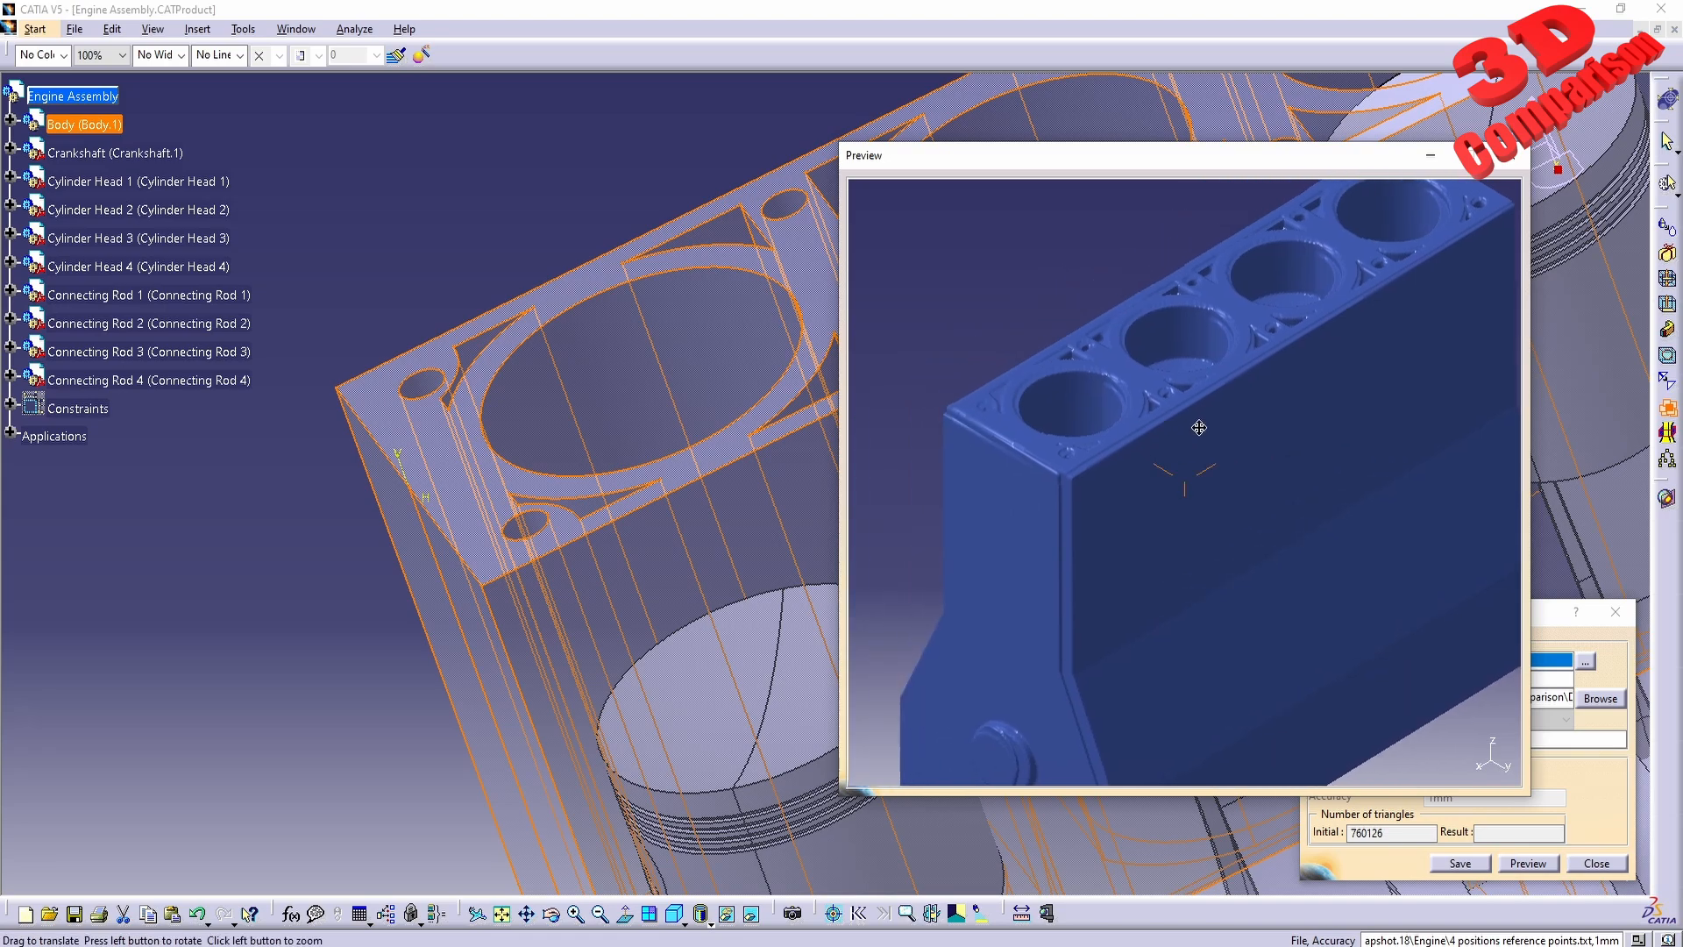
{"action": "left_click_drag", "start_coordinate": [1219, 161], "coordinate": [1103, 184]}
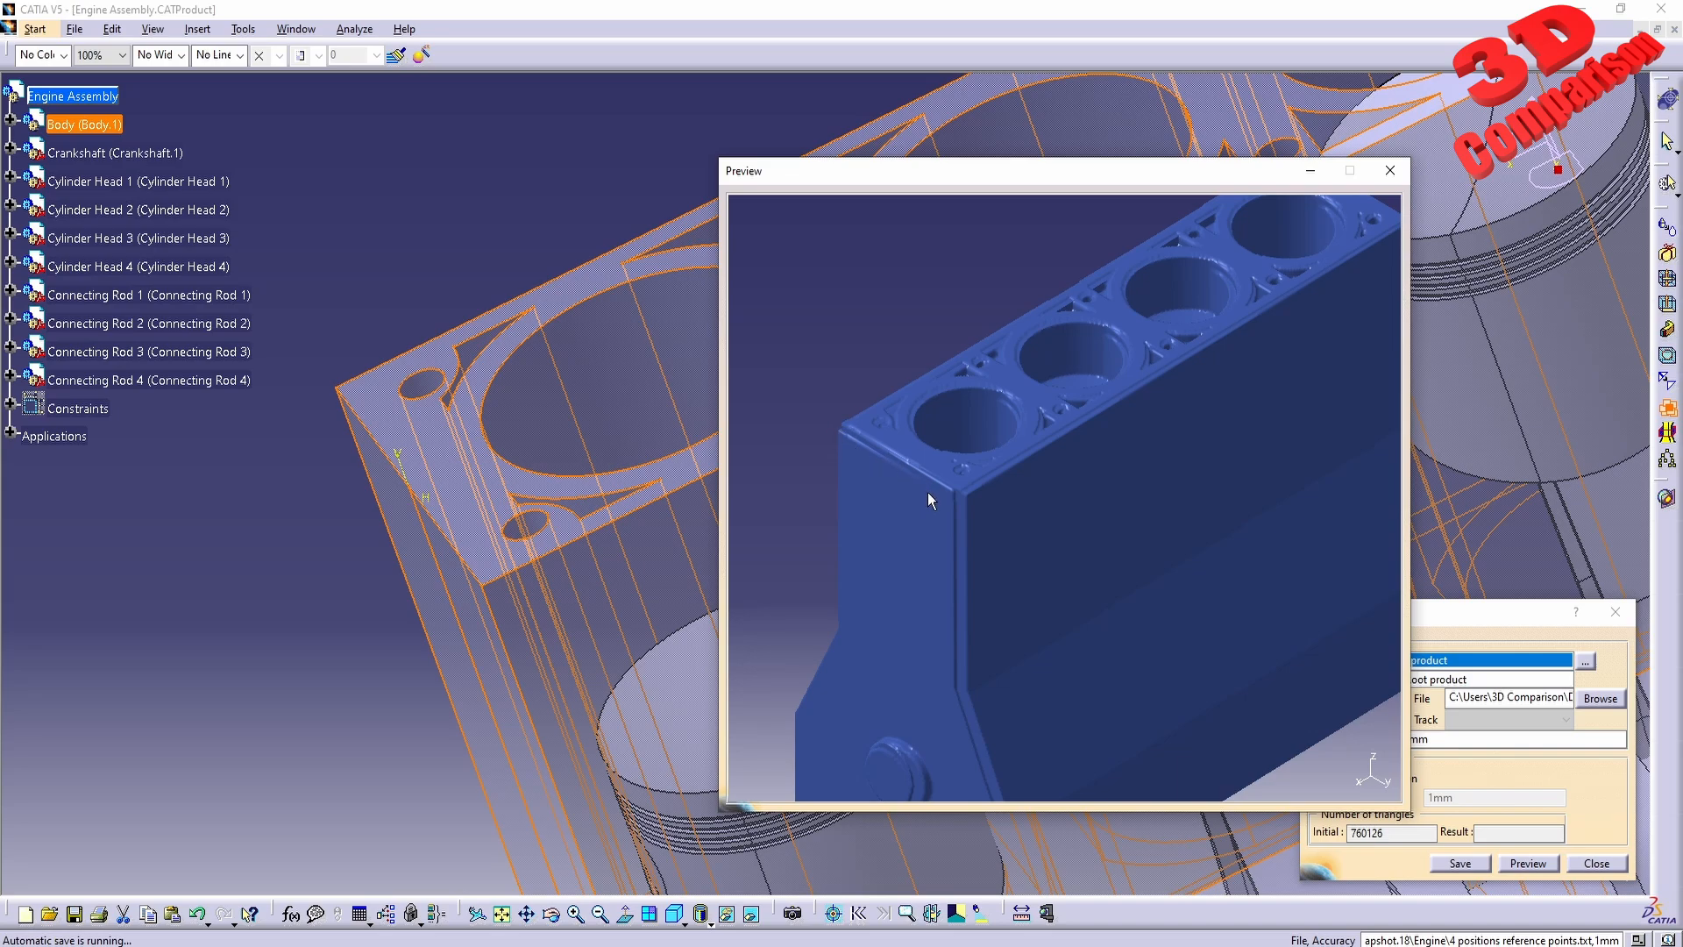
{"action": "middle_click_drag", "start_coordinate": [1023, 670], "coordinate": [969, 518]}
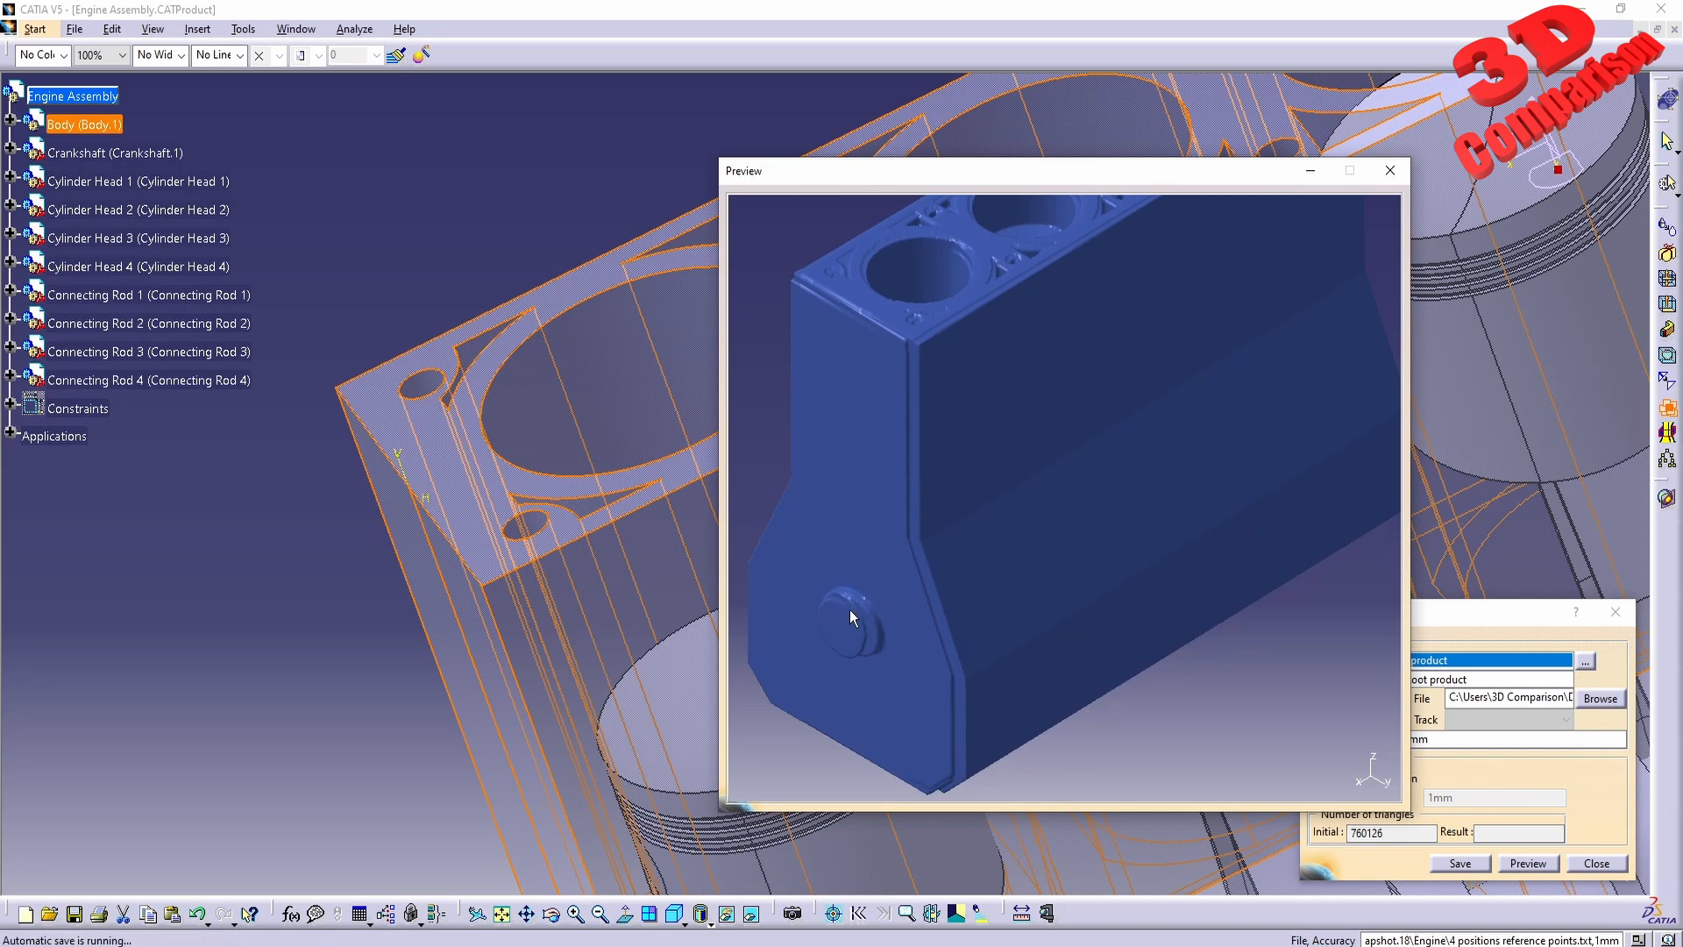
{"action": "middle_click_drag", "start_coordinate": [1117, 433], "coordinate": [917, 684]}
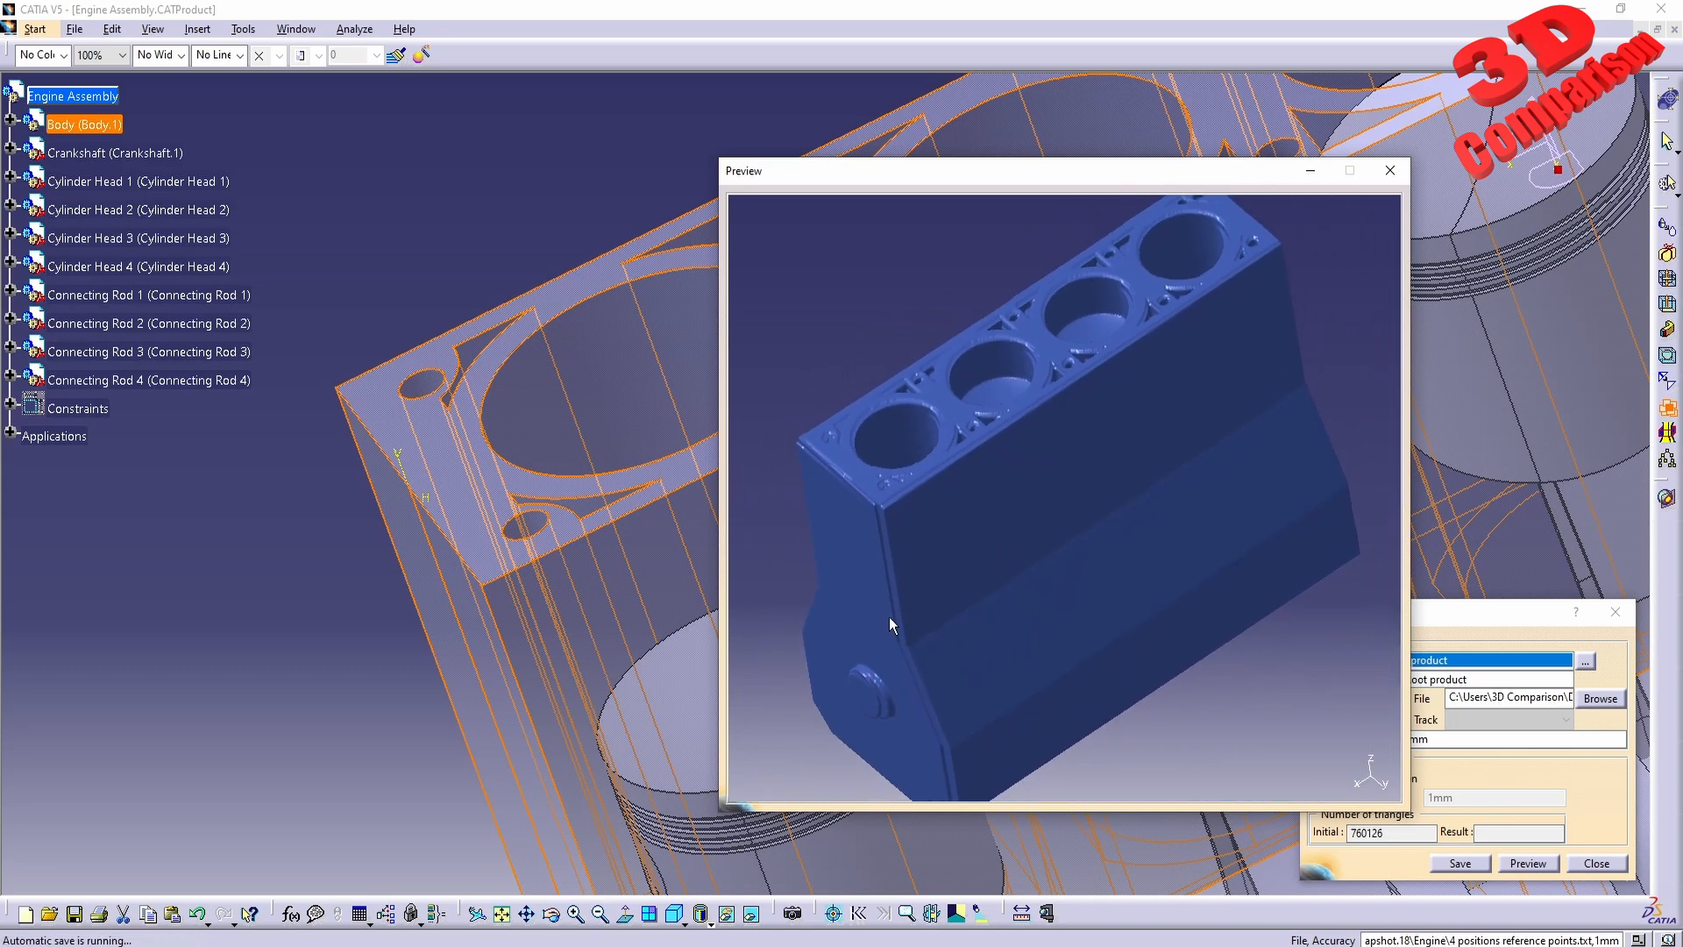
Step: Compare the previewed envelope with the complete engine assembly side by side, with both fully in view
{"action": "left_click_drag", "start_coordinate": [1072, 174], "coordinate": [404, 226]}
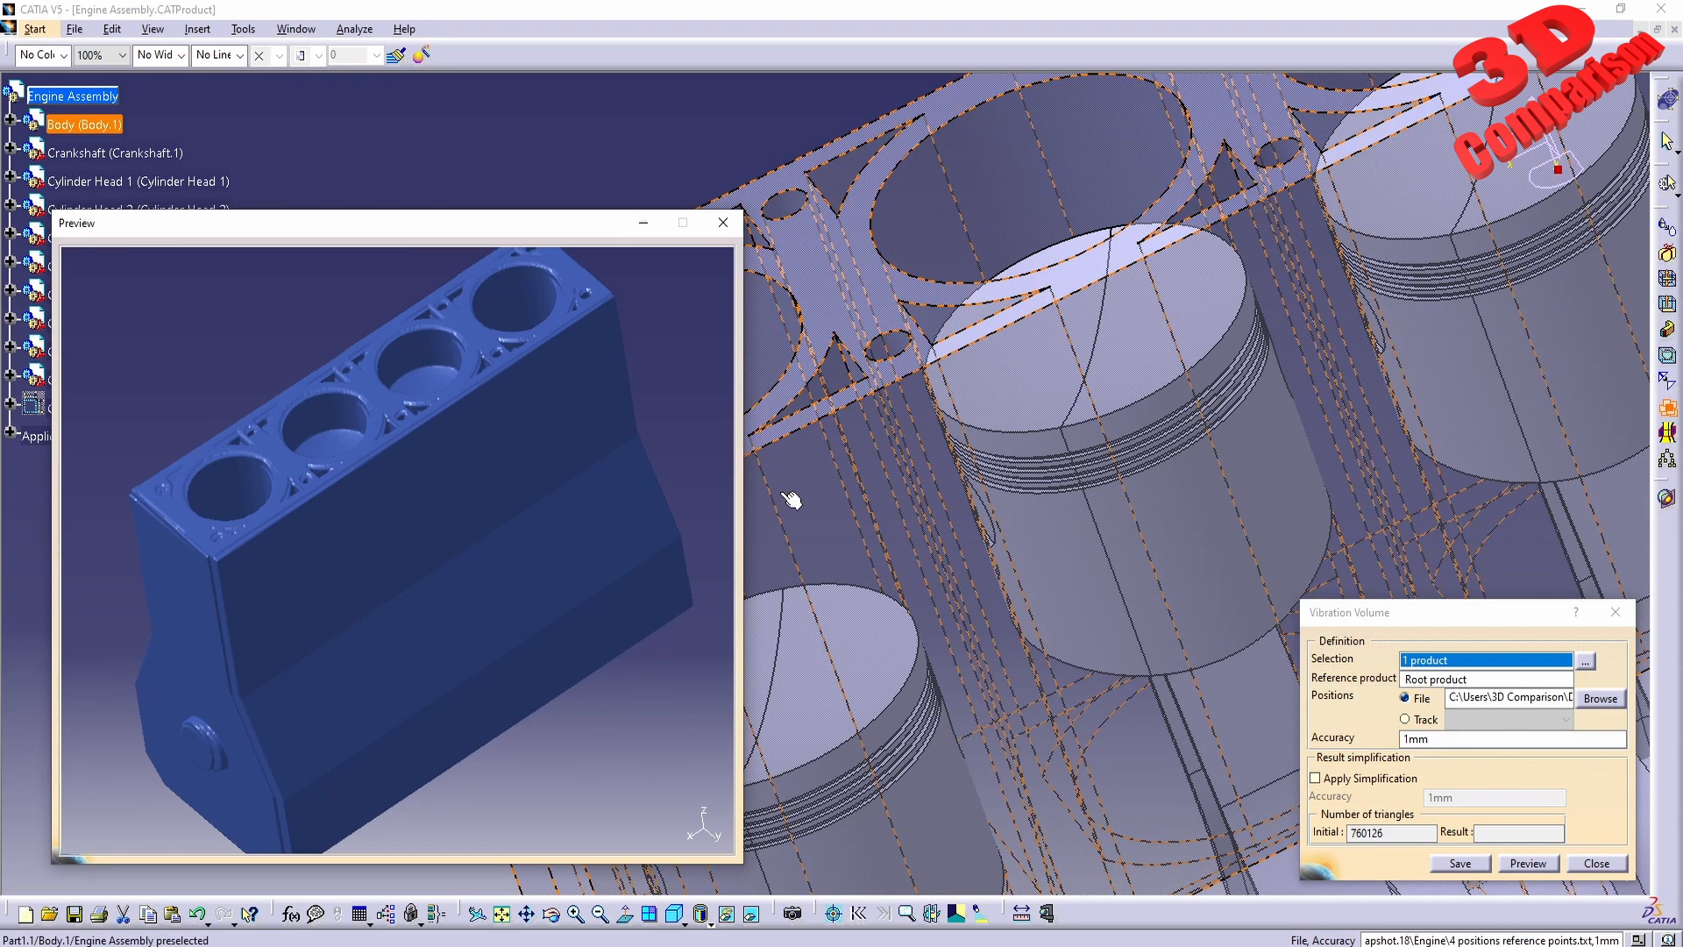
{"action": "middle_click_drag", "start_coordinate": [999, 504], "coordinate": [1093, 450]}
{"action": "left_click_drag", "start_coordinate": [561, 223], "coordinate": [588, 205]}
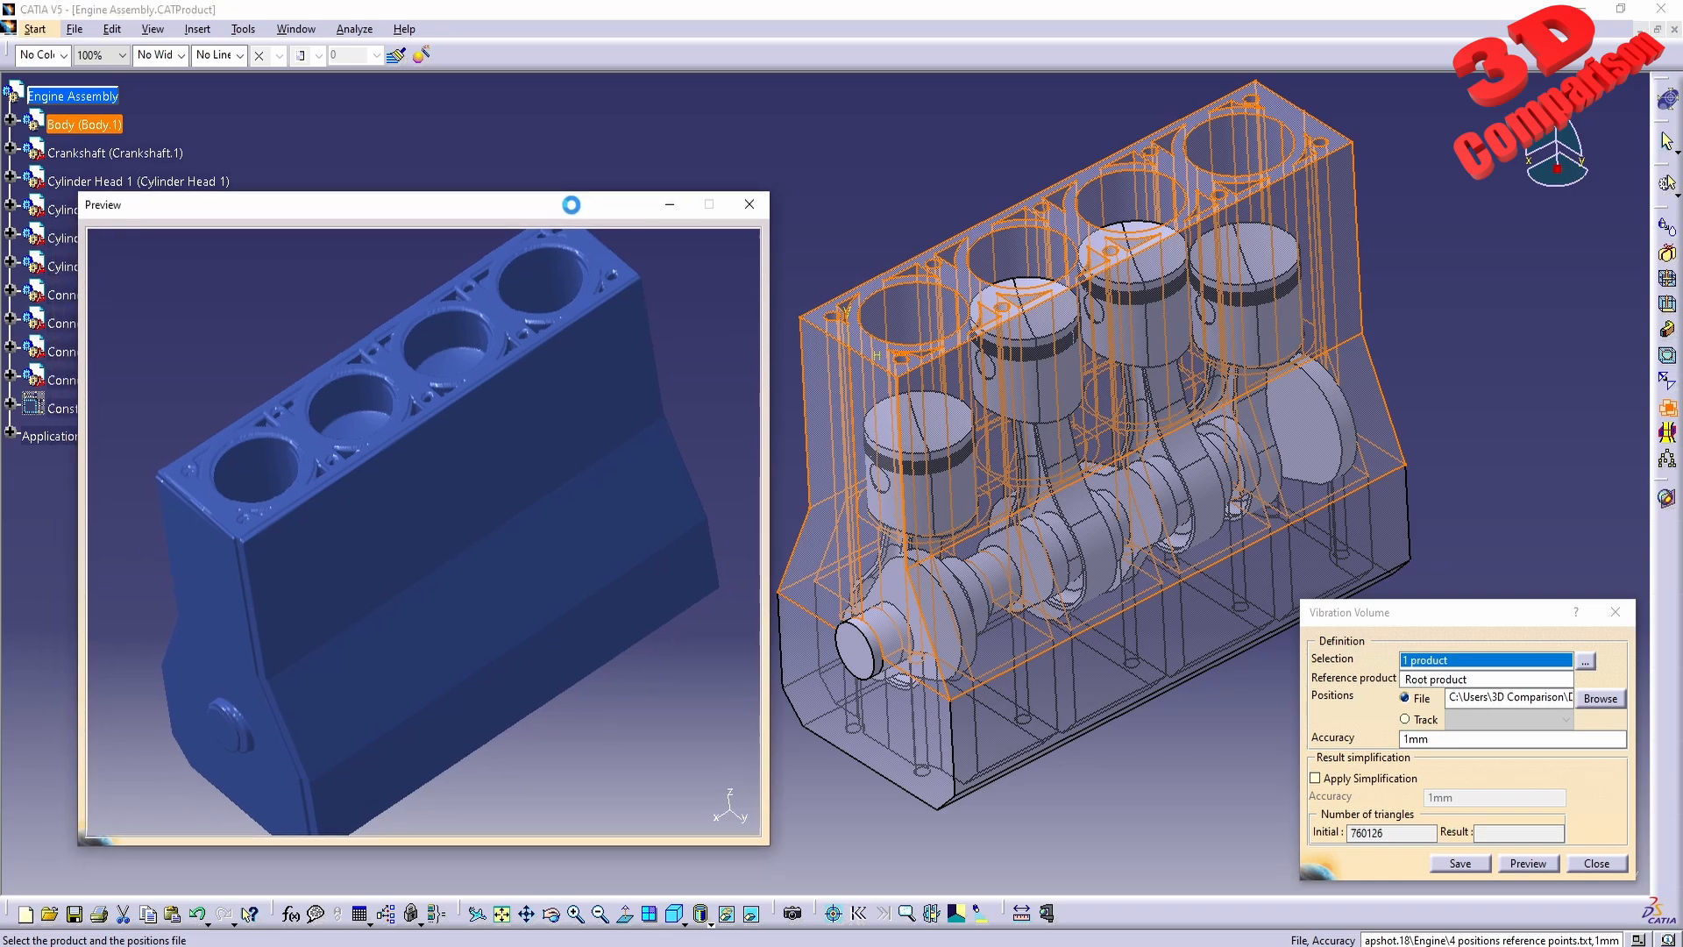
{"action": "middle_click_drag", "start_coordinate": [569, 378], "coordinate": [580, 395]}
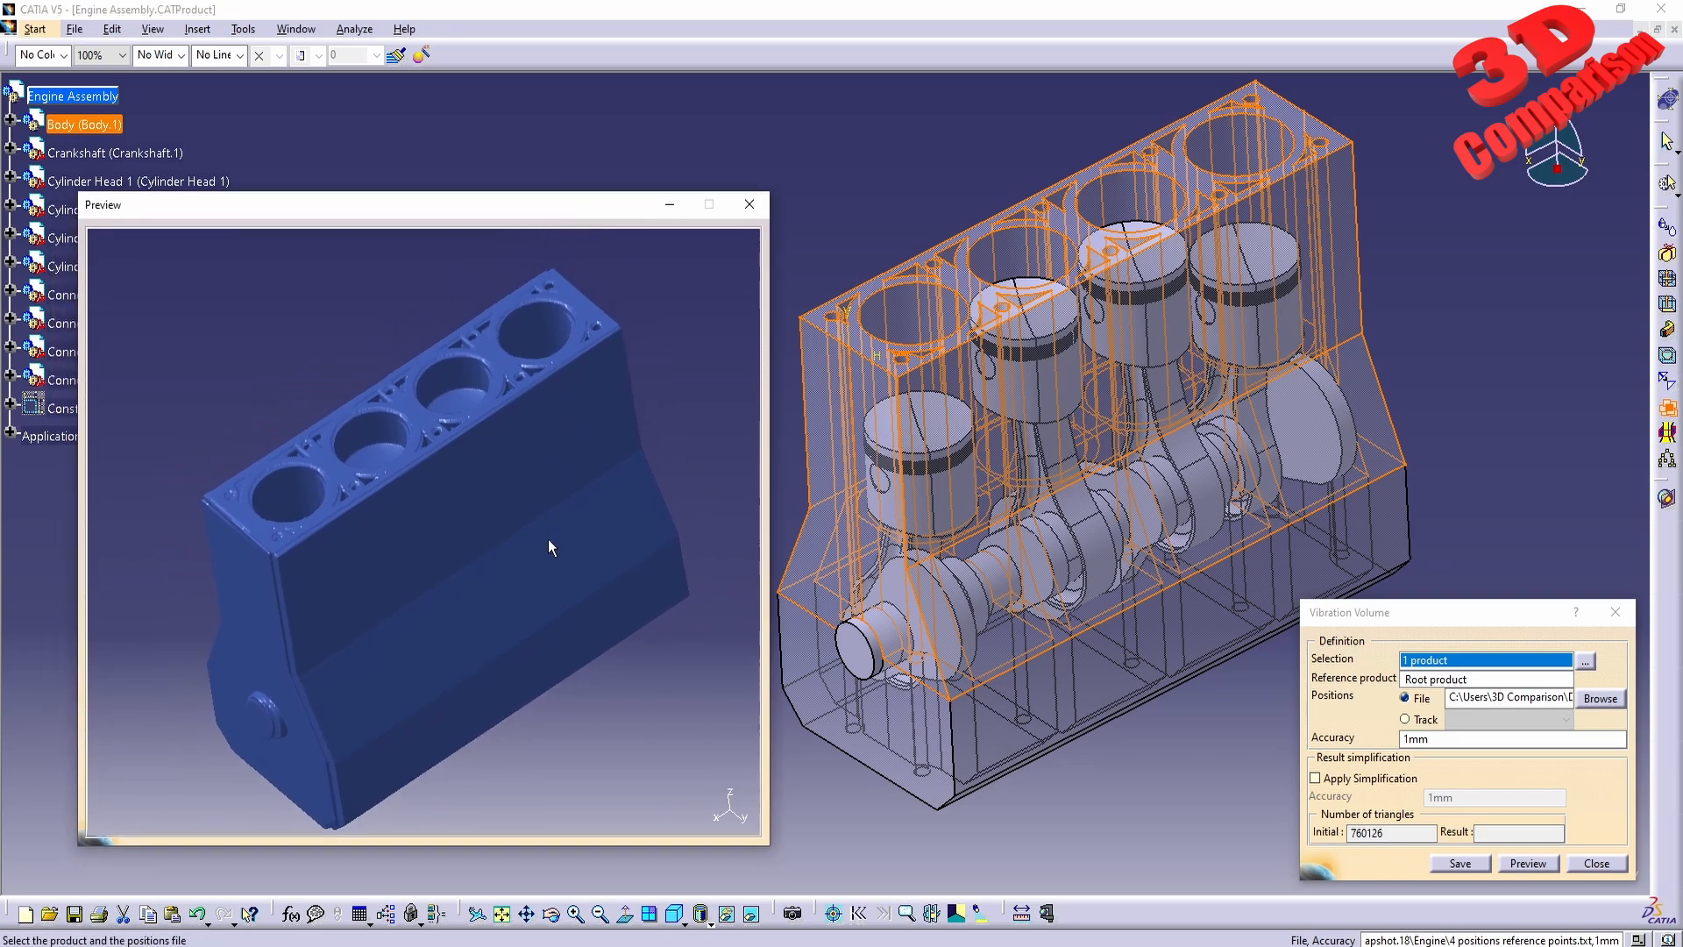
{"action": "middle_click_drag", "start_coordinate": [503, 643], "coordinate": [523, 613]}
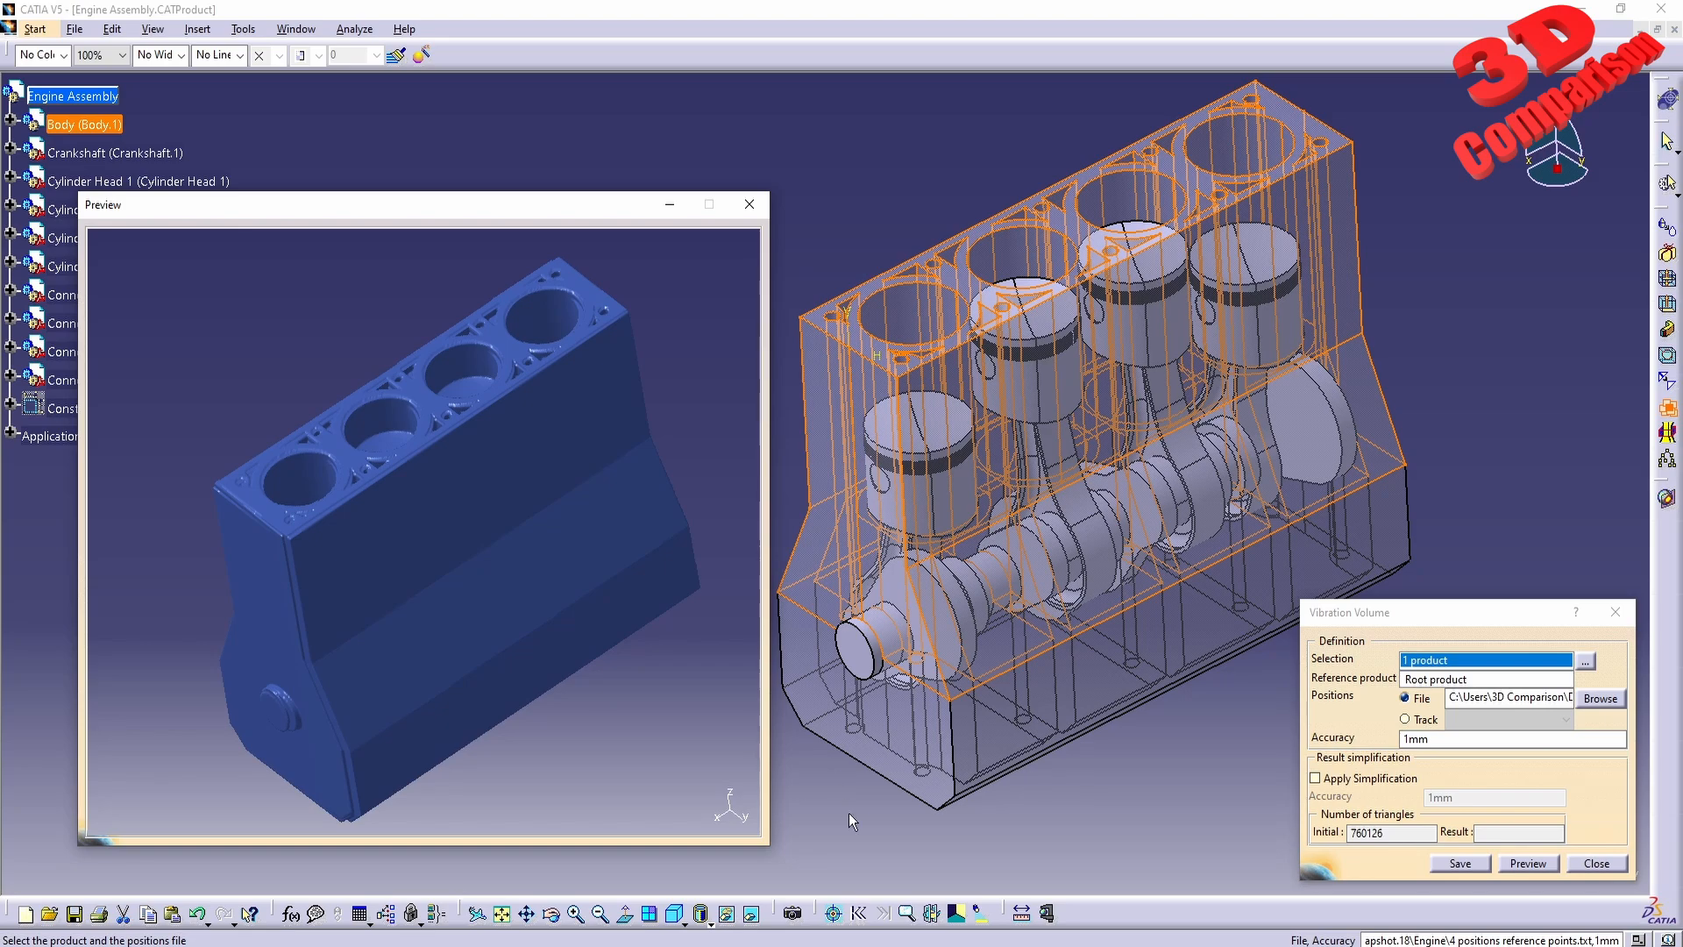
{"action": "left_click_drag", "start_coordinate": [870, 885], "coordinate": [17, 493]}
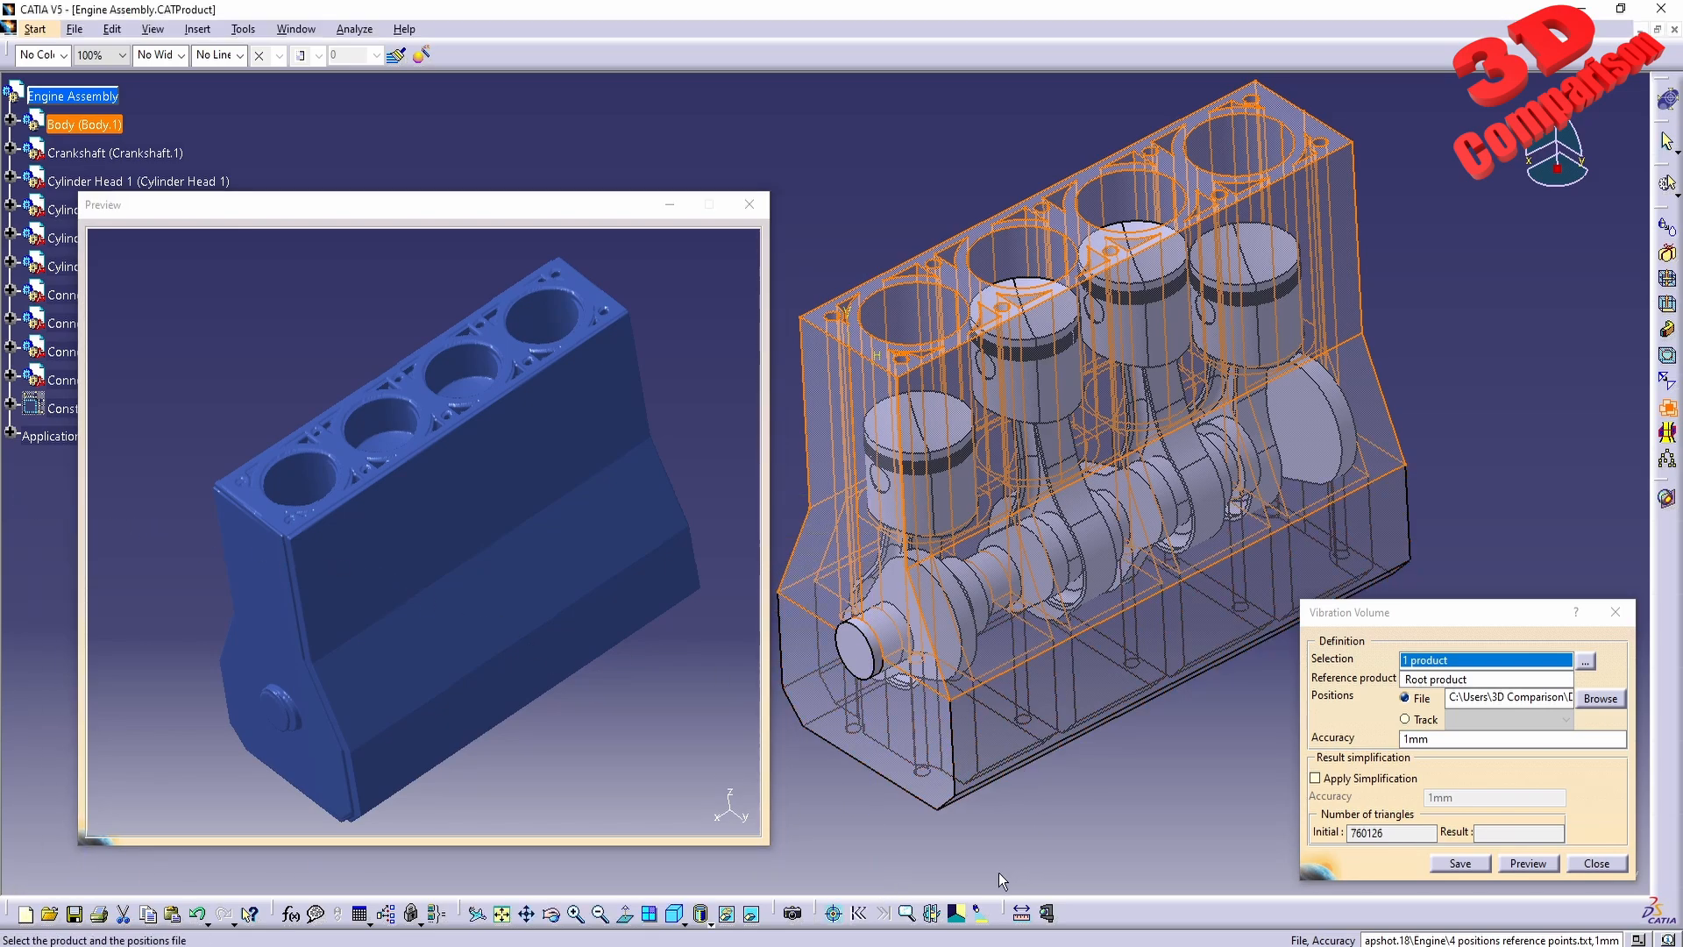
{"action": "left_click_drag", "start_coordinate": [998, 873], "coordinate": [1566, 532]}
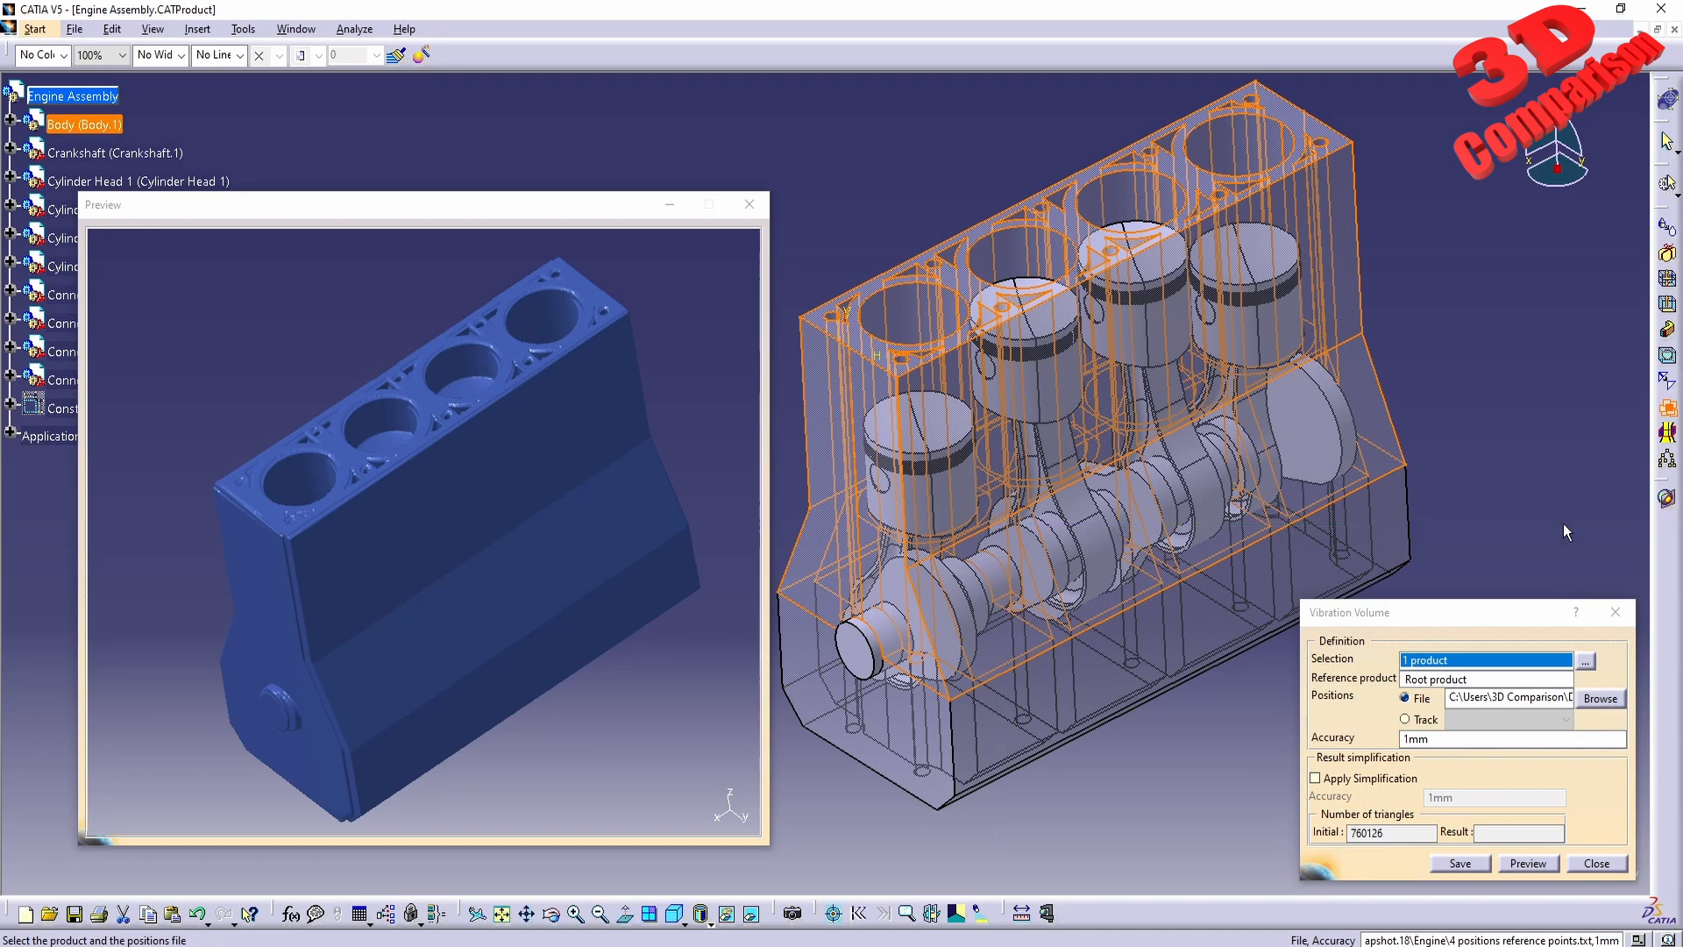